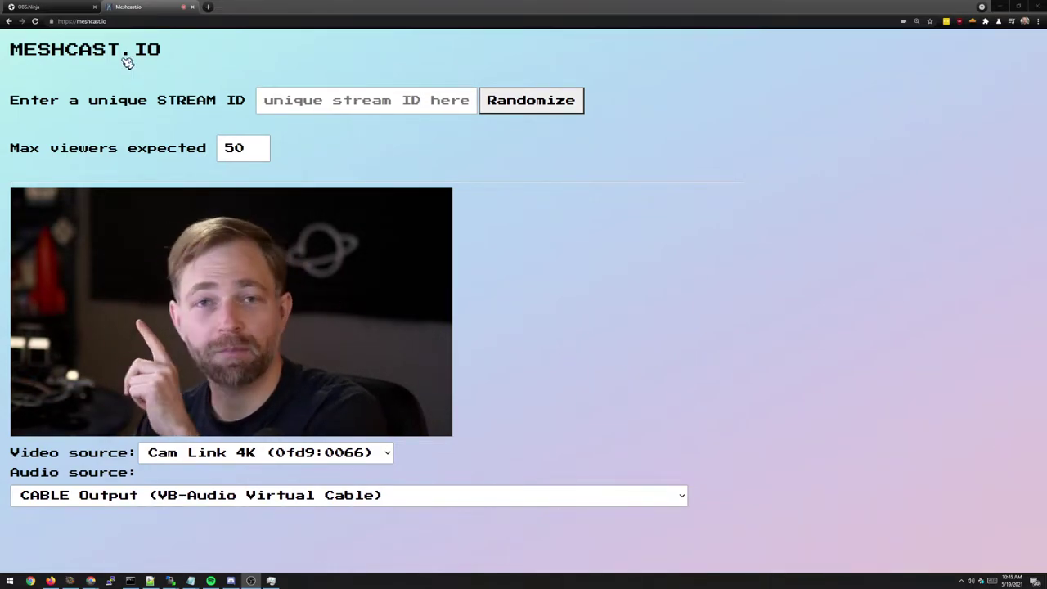
- Create an OBS.Ninja room named fdasdfsdfsdd where guests can only see the director's video, and enter its control center
left_click(65, 5)
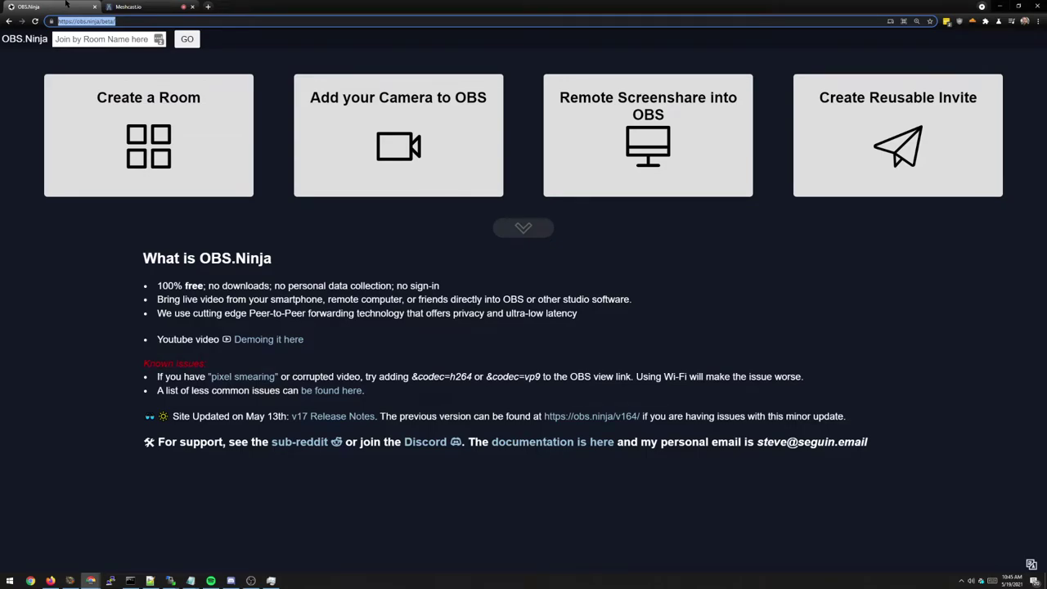
left_click(114, 143)
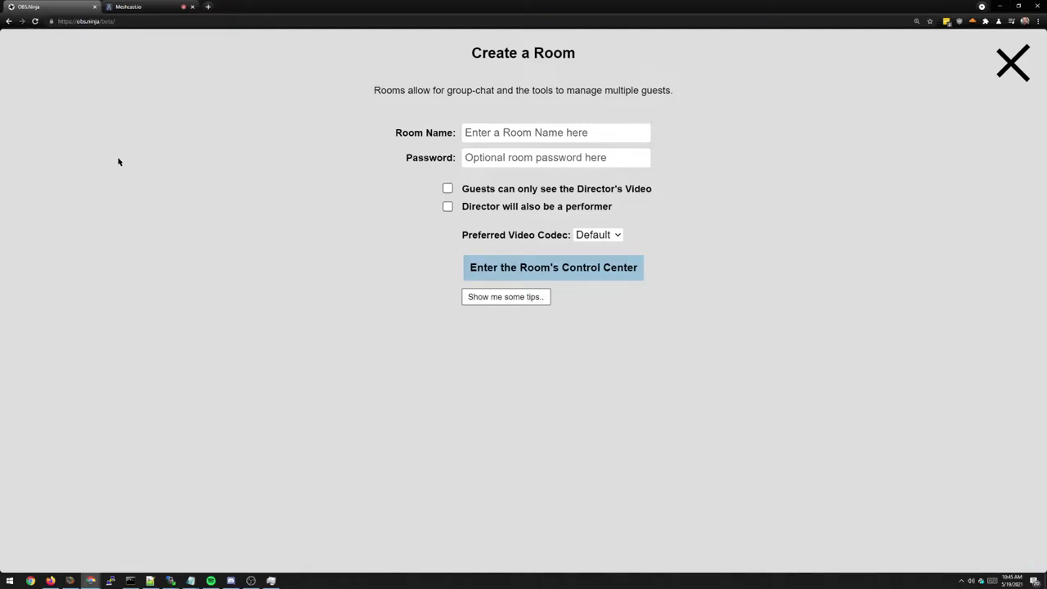
left_click(536, 131)
type("fdasdfsdfsdd")
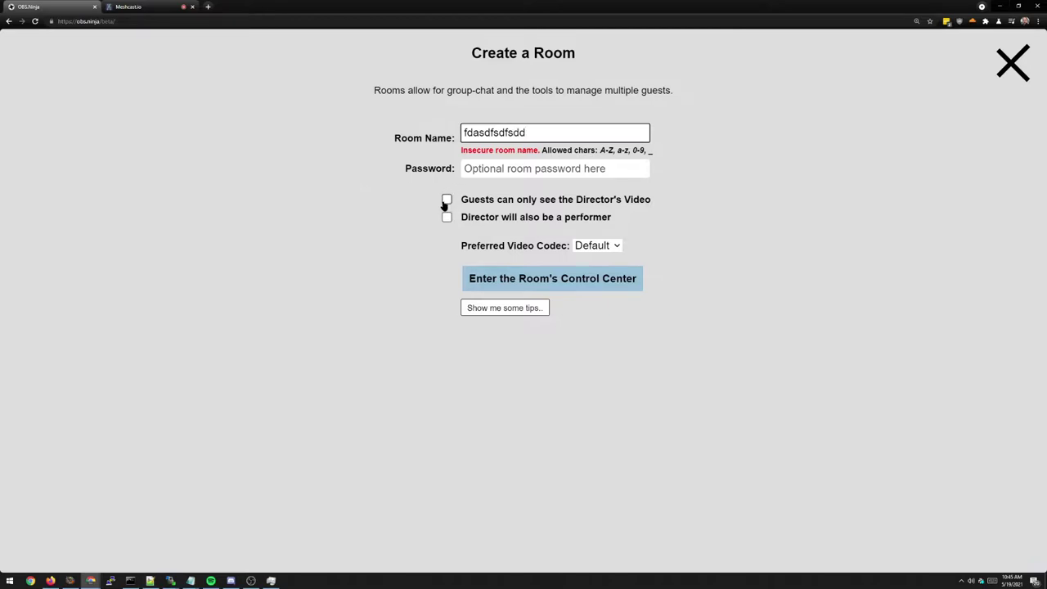
left_click(446, 200)
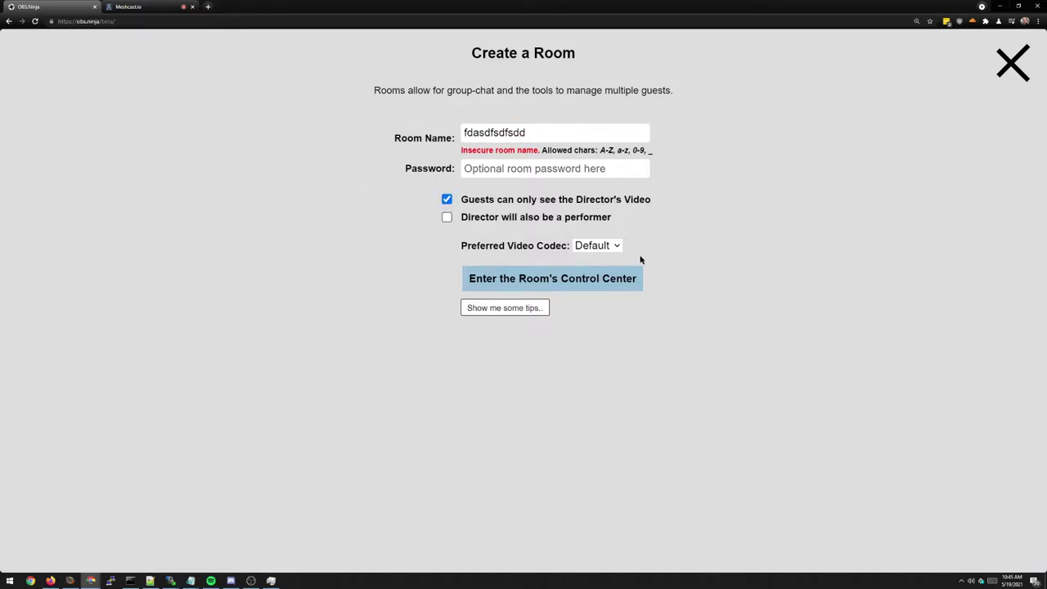
left_click(516, 286)
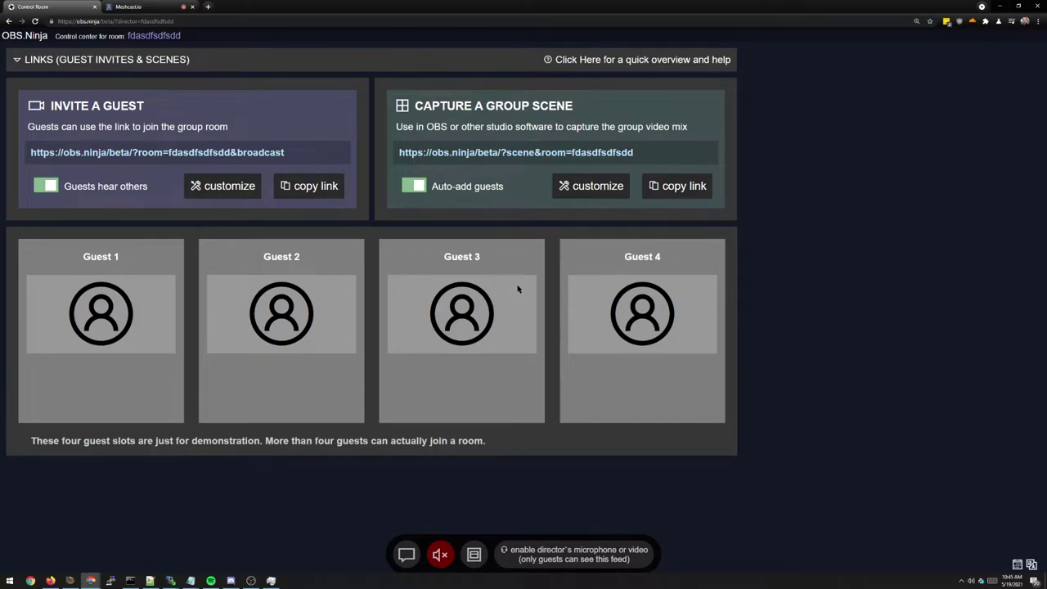
- Open the room's guest invite link and enable the director's video with OBS Virtual Camera as the source
left_click(237, 157)
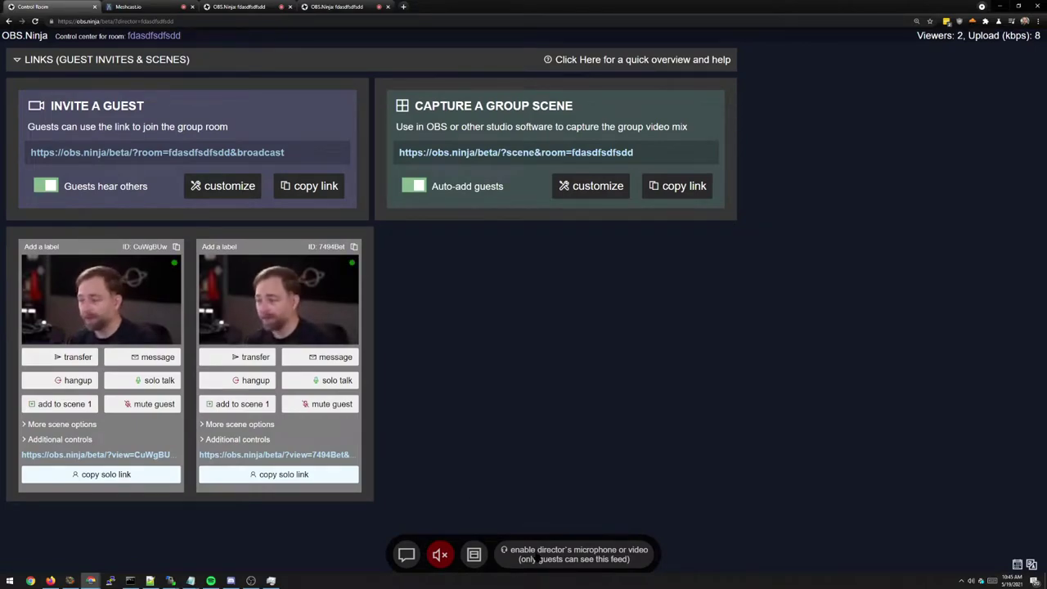
left_click(576, 554)
left_click(868, 57)
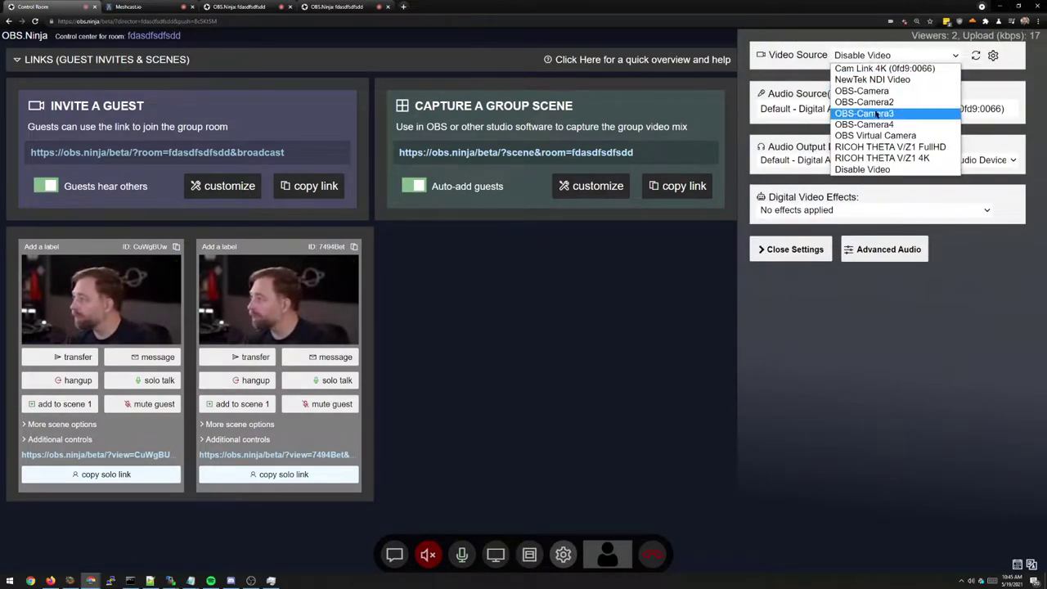
left_click(875, 136)
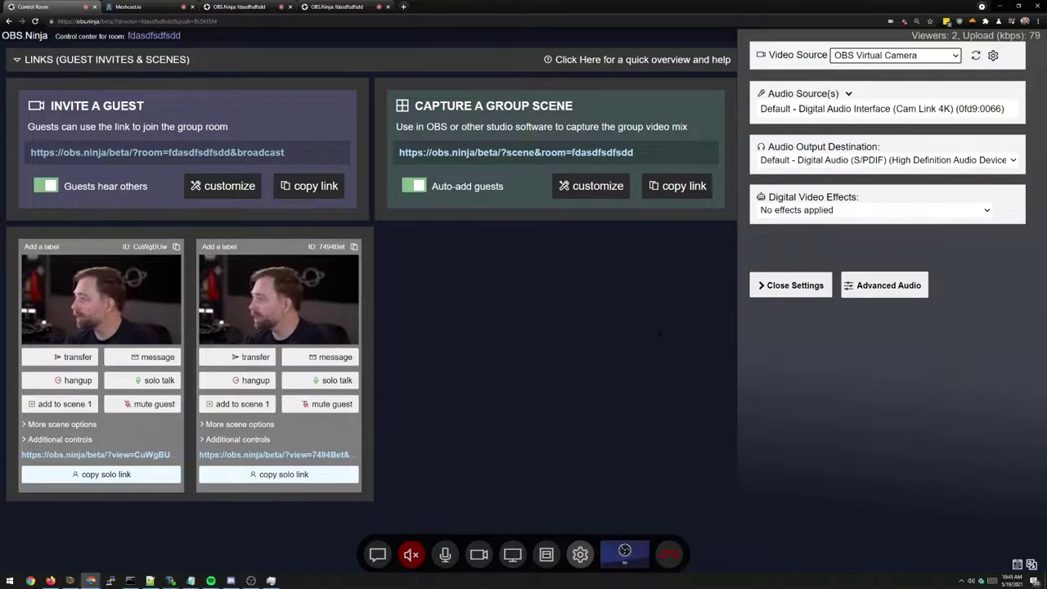
left_click(624, 551)
- Examine how the director's video is received in the guest pages, comparing them with the control room and Meshcast.io
left_click(258, 7)
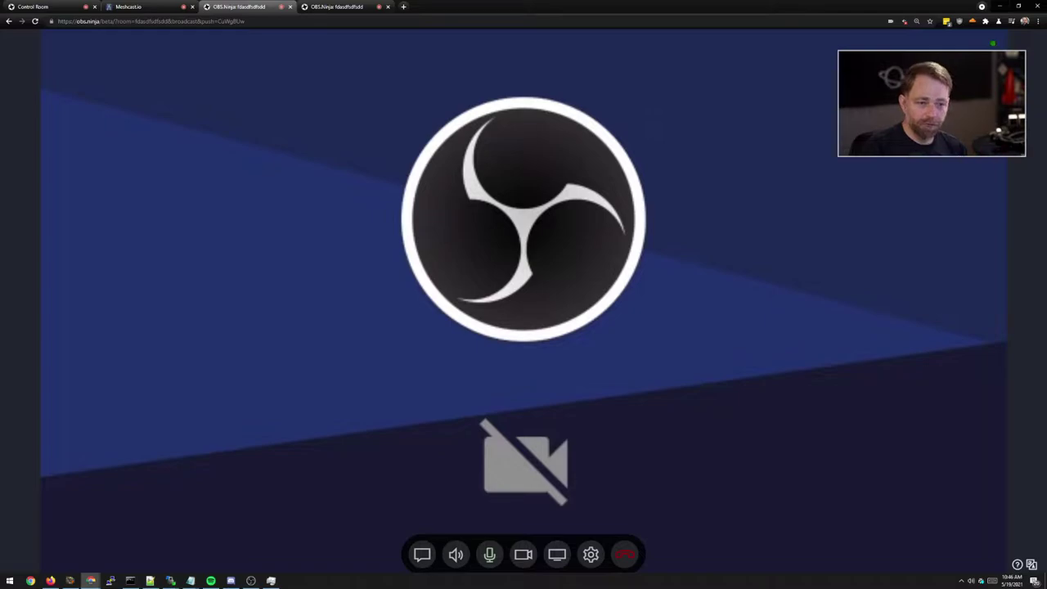
key("ctrl+Tab")
left_click(63, 6)
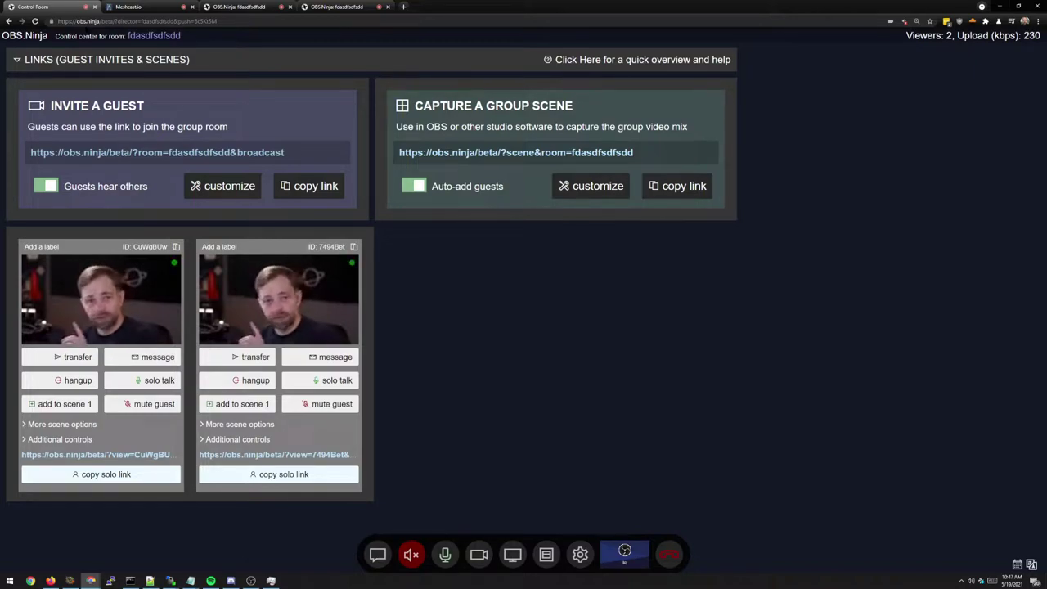
left_click(135, 6)
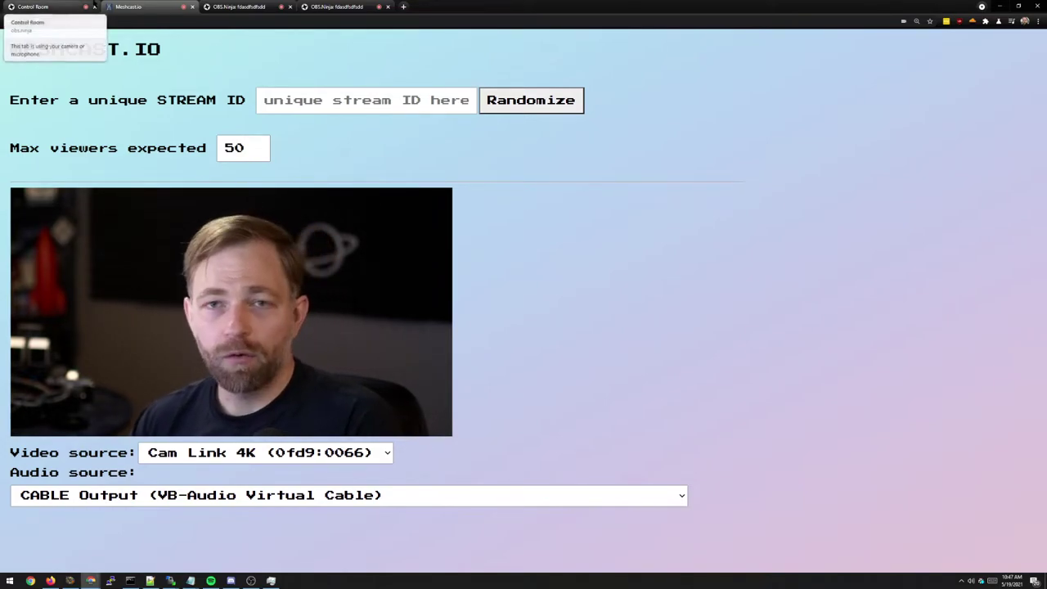
left_click(89, 6)
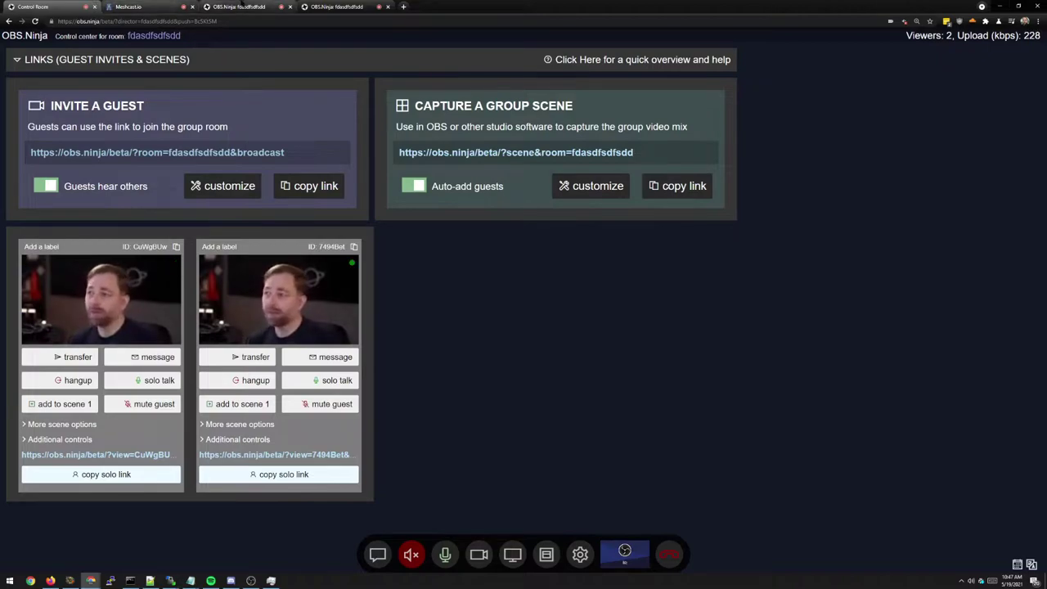
left_click(237, 6)
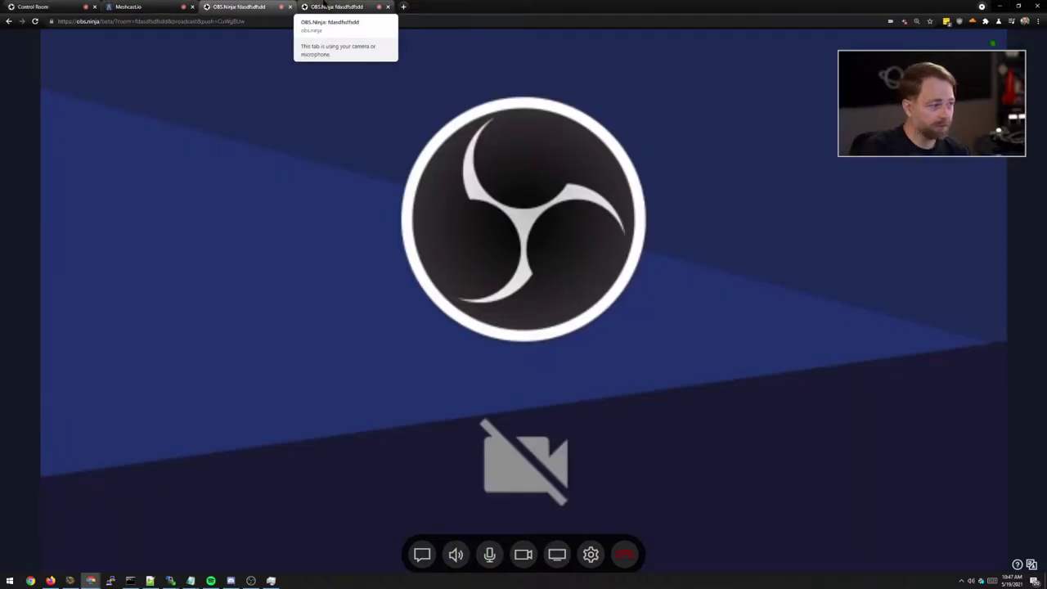
key("ctrl+1")
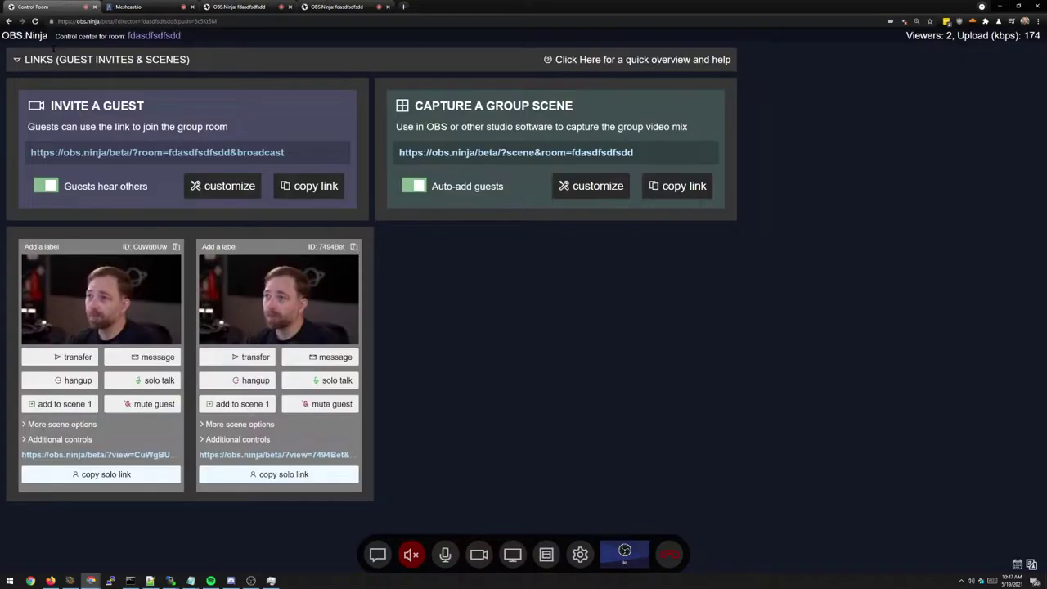
left_click(241, 6)
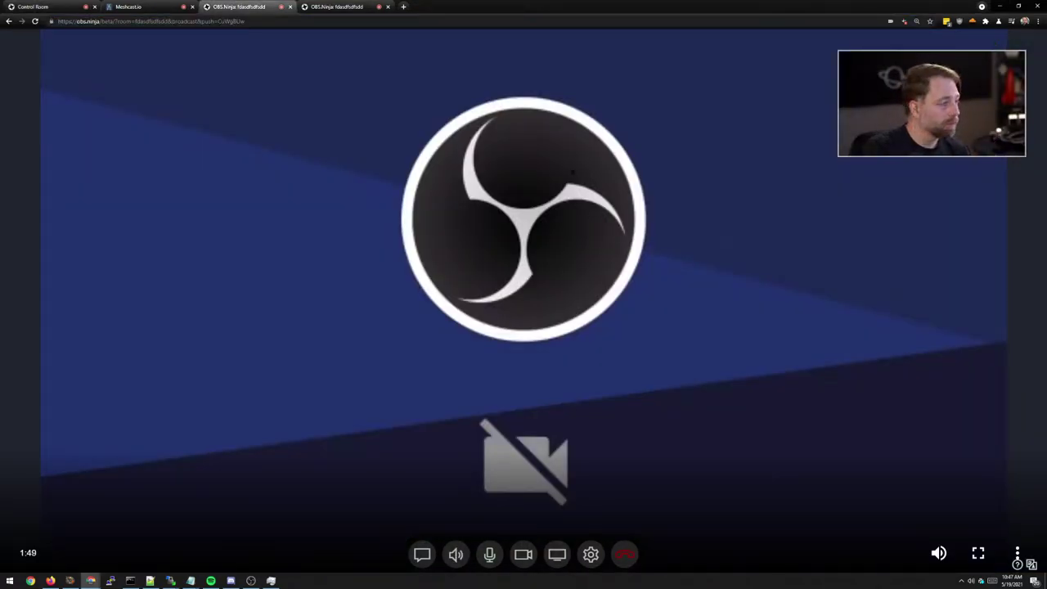
left_click(61, 5)
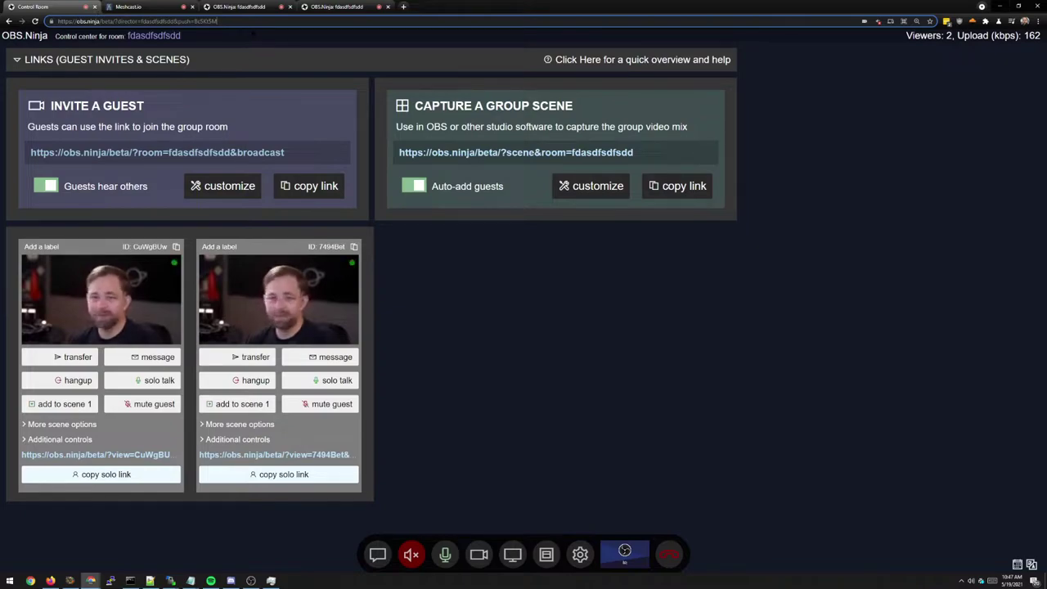
- Add &trb=2500 to the director room's URL, reload it, and enable the director's video with a camera source
left_click(245, 22)
type("&trb")
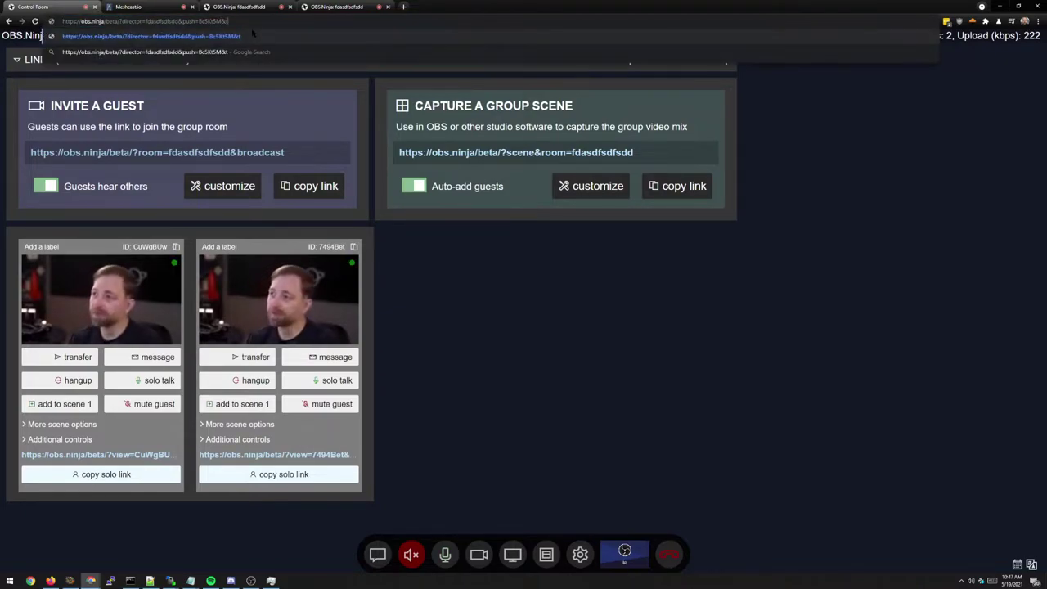
type("=2500")
key("Return")
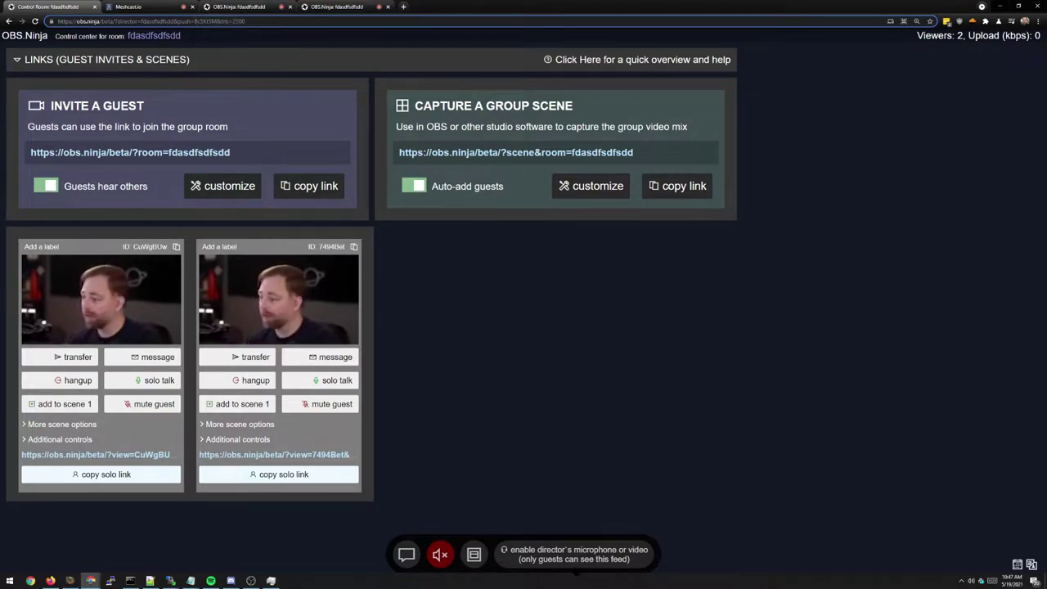
left_click(576, 553)
left_click(896, 55)
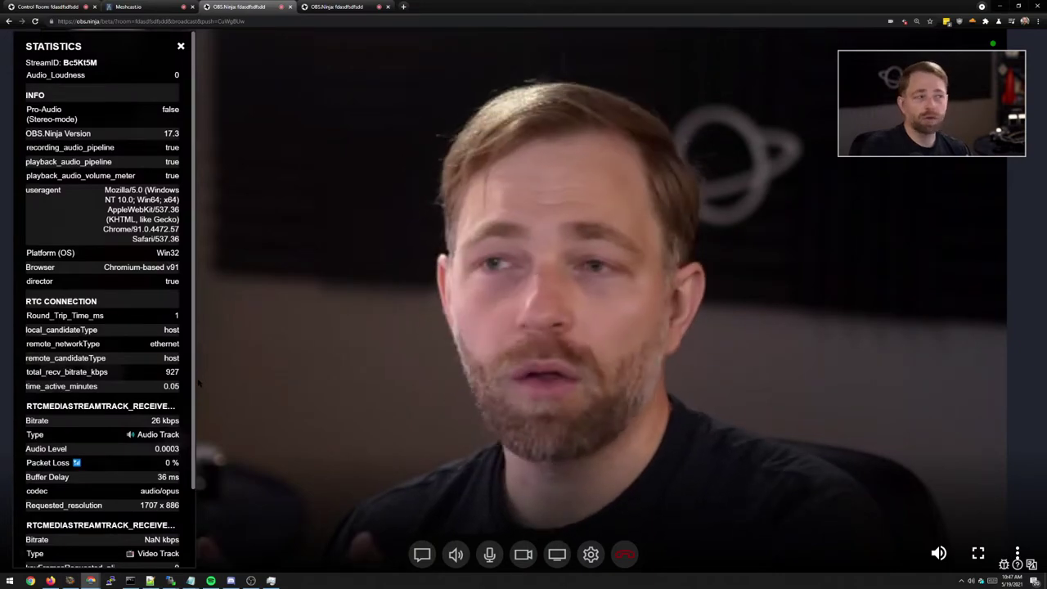
- Examine the bitrate and resolution statistics of the director's stream in the guest page, and return to the control room
scroll(194, 392, "down", 2)
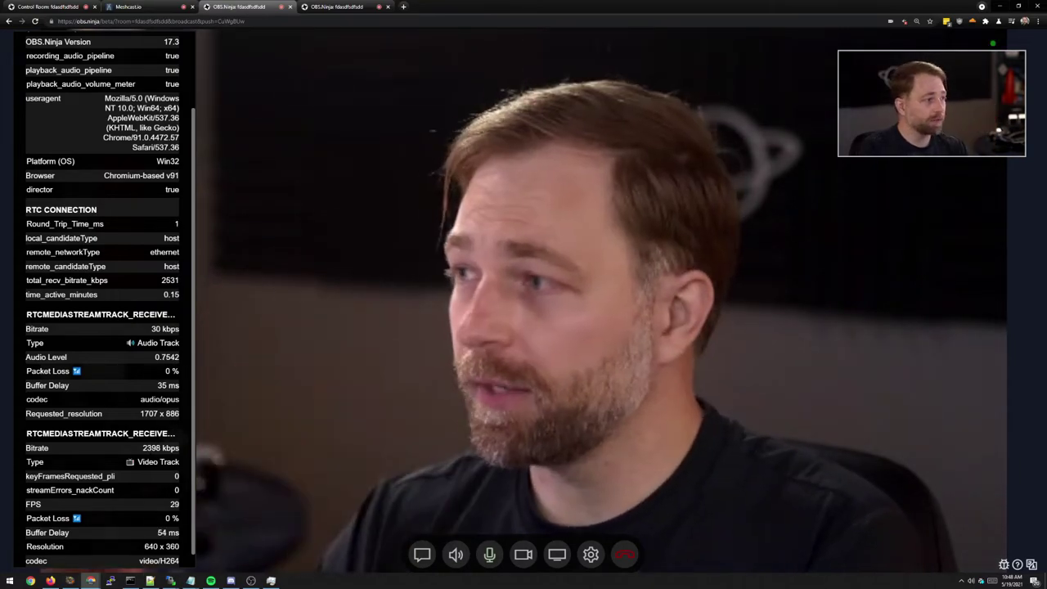
mouse_move(356, 457)
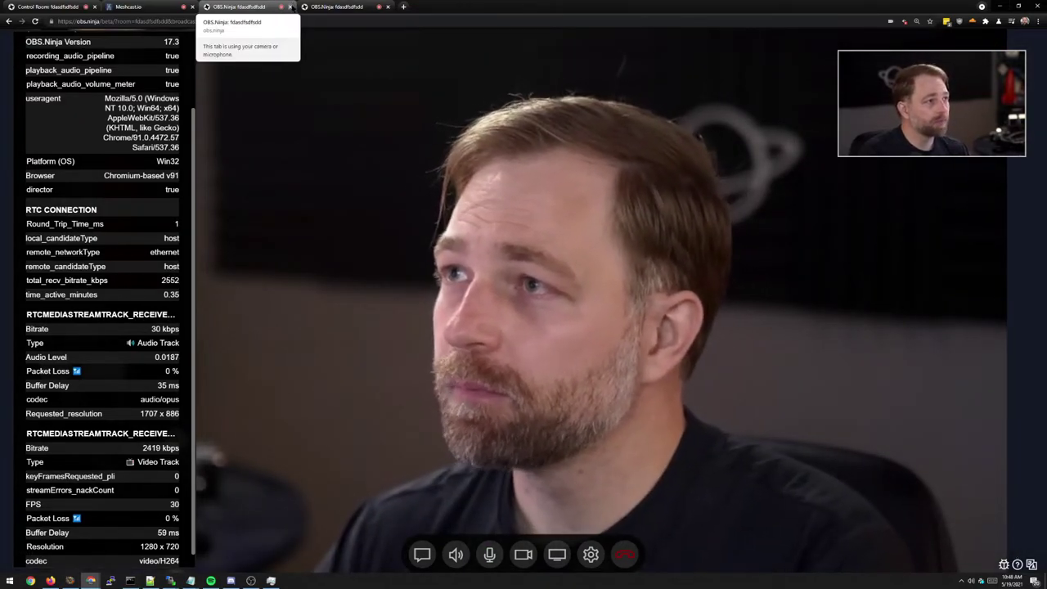
left_click(45, 6)
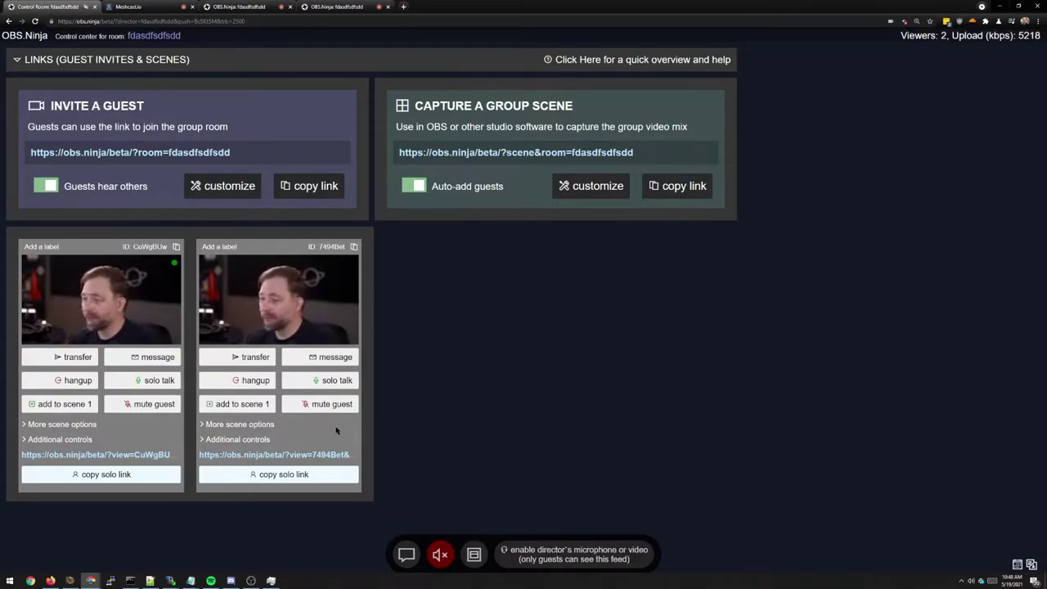
key("ctrl+l")
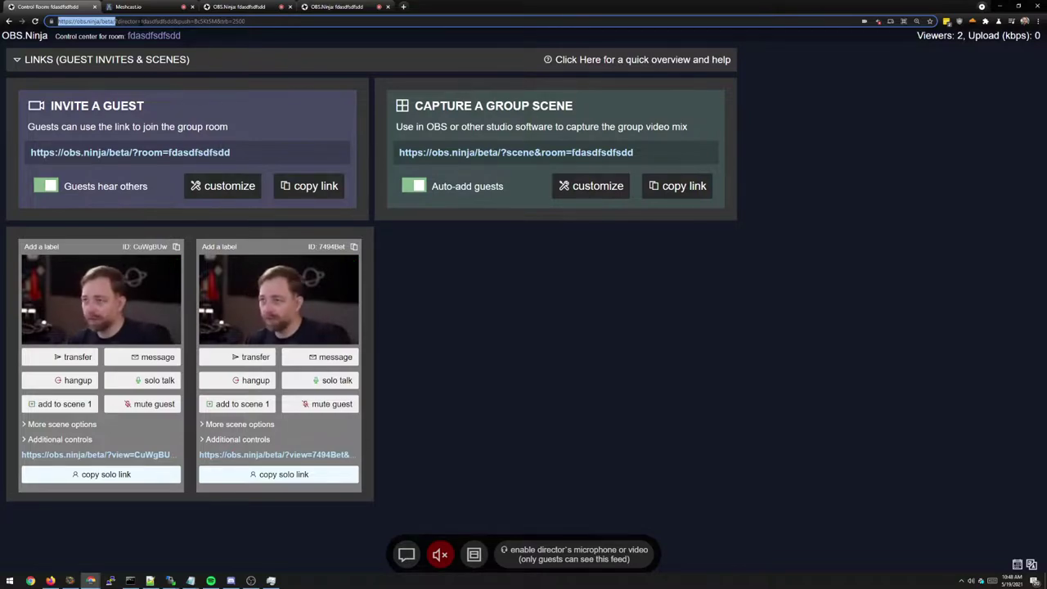
- Switch to the Meshcast.io page
left_click(154, 6)
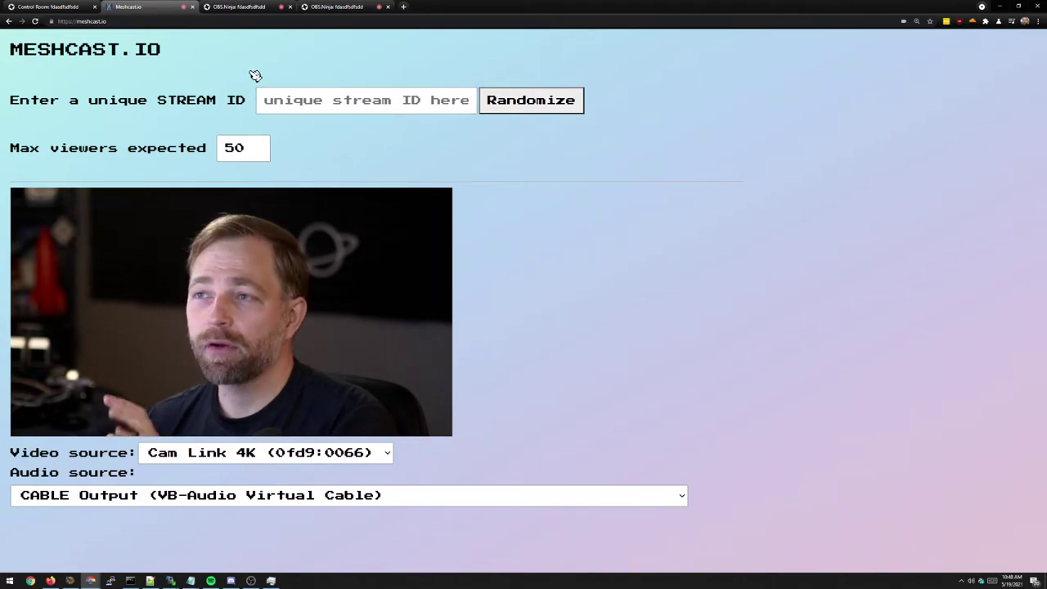
left_click(141, 21)
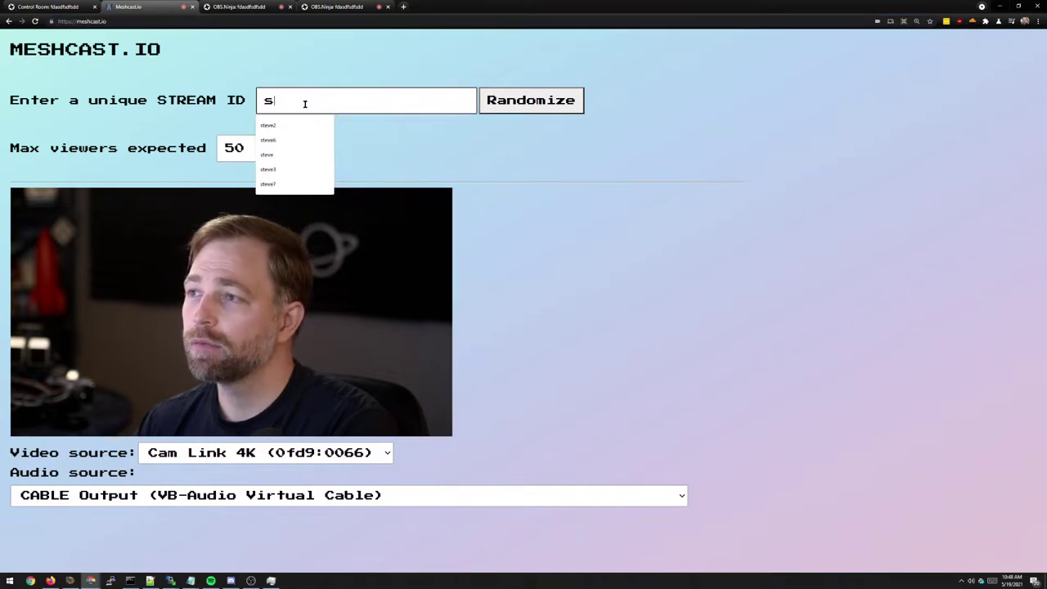
left_click(304, 102)
type("sfasfasdf")
left_click_drag(416, 102, 234, 114)
key("BackSpace")
- Generate a random stream ID and set the maximum expected viewers to 12
left_click(484, 104)
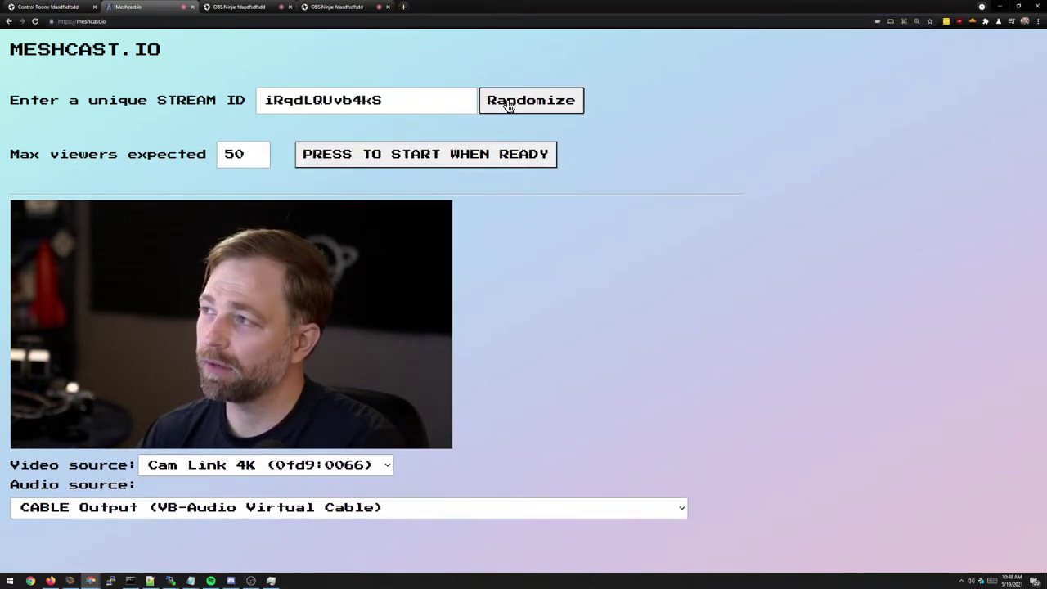
left_click(256, 159)
left_click(256, 160)
left_click(255, 159)
left_click(256, 159)
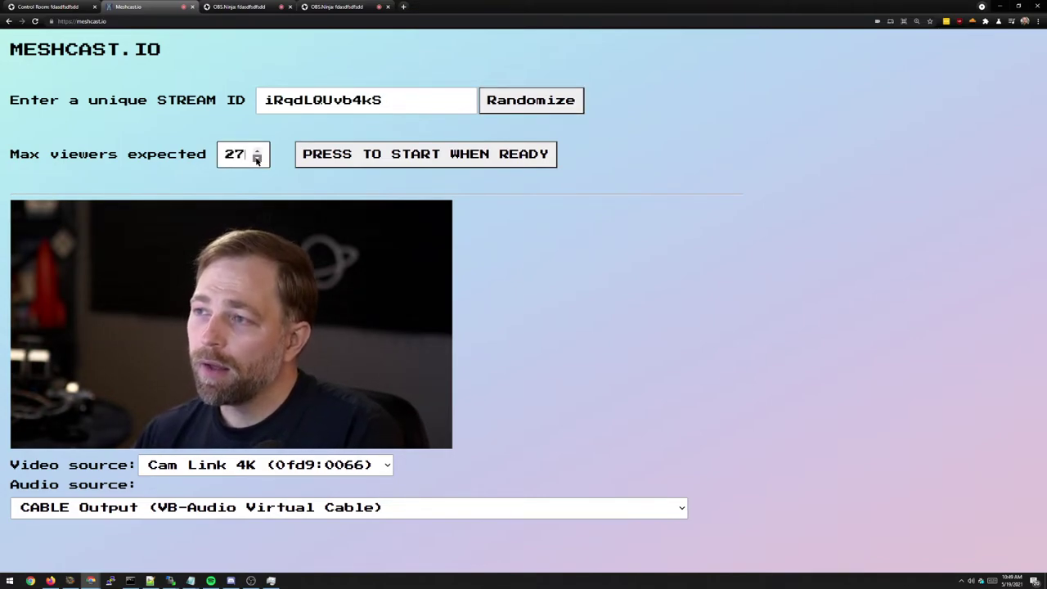
left_click(256, 159)
left_click(256, 160)
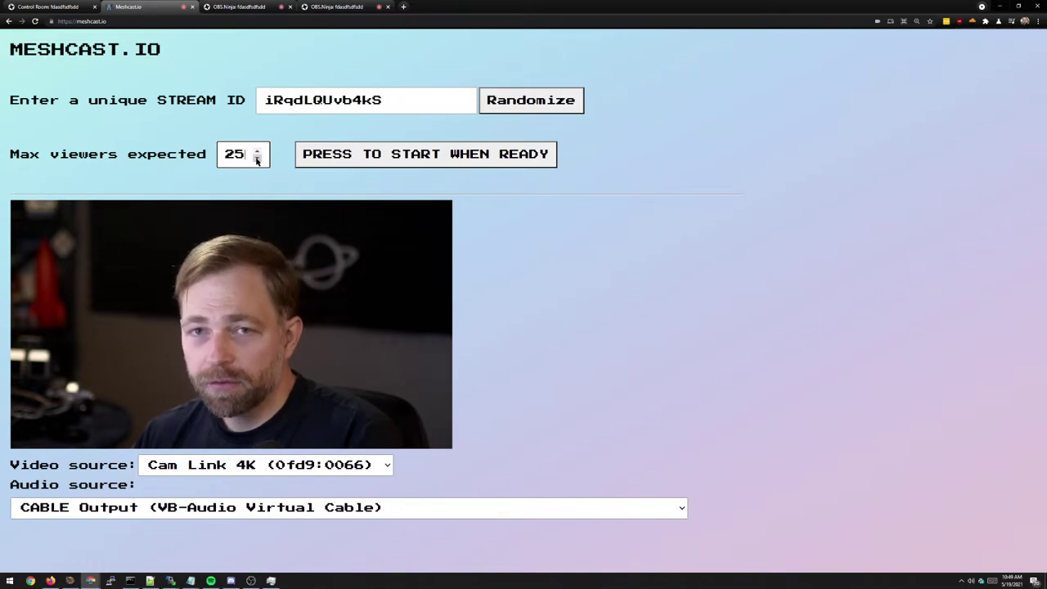
left_click(256, 159)
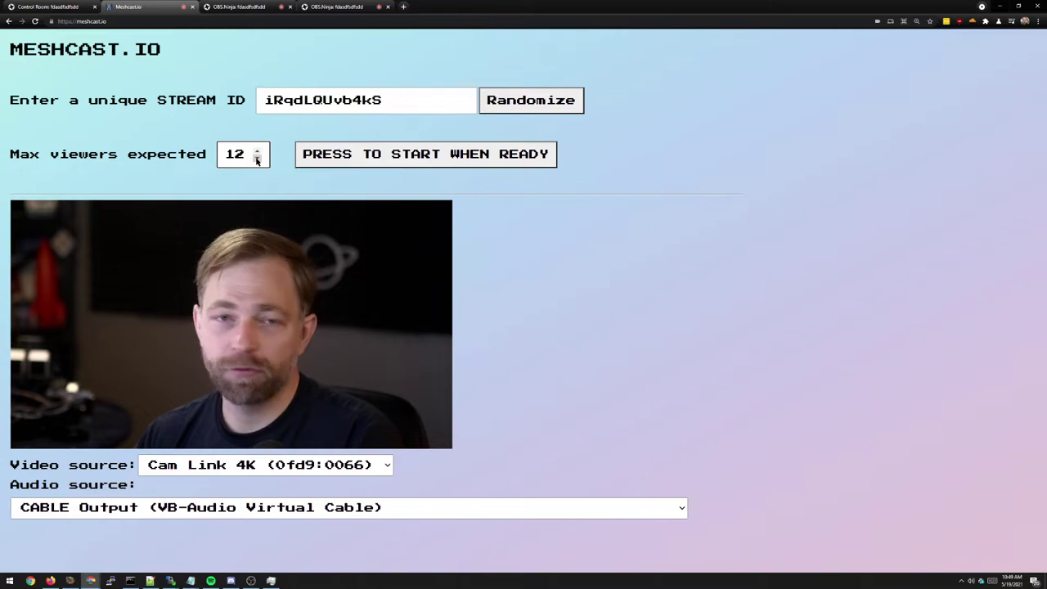
- Start the Meshcast stream and copy its view link
left_click(334, 160)
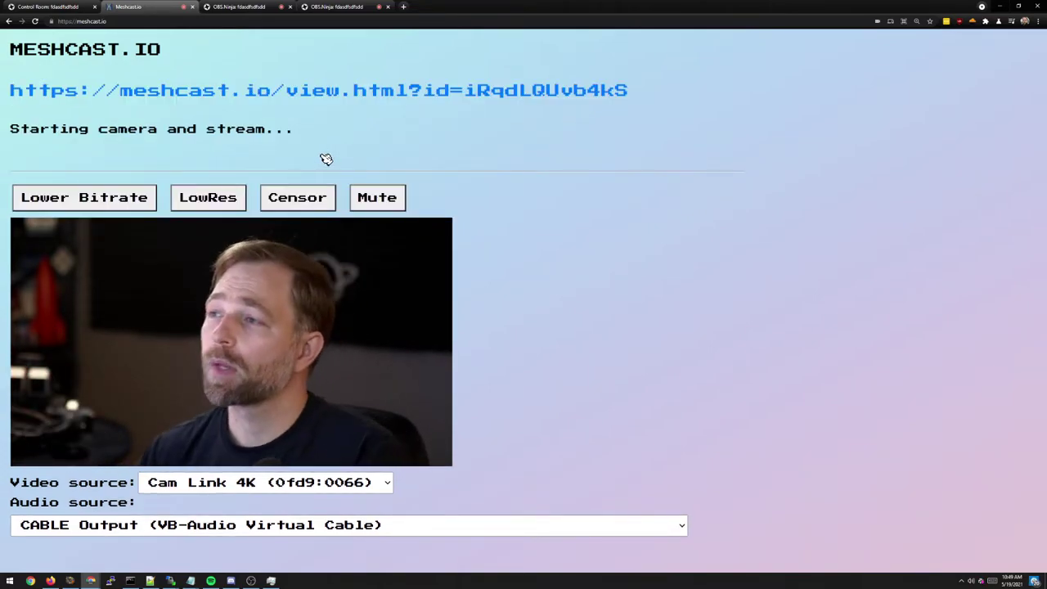
right_click(303, 95)
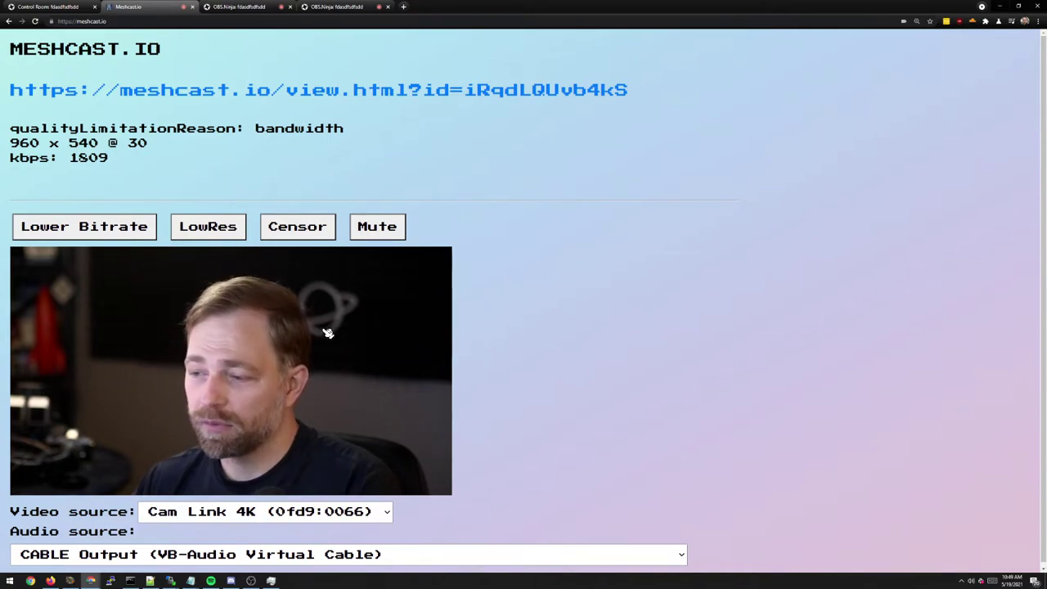
- Switch to the OBS.Ninja control room and share the copied Meshcast view link as a website with the room
key("ctrl+shift+Tab")
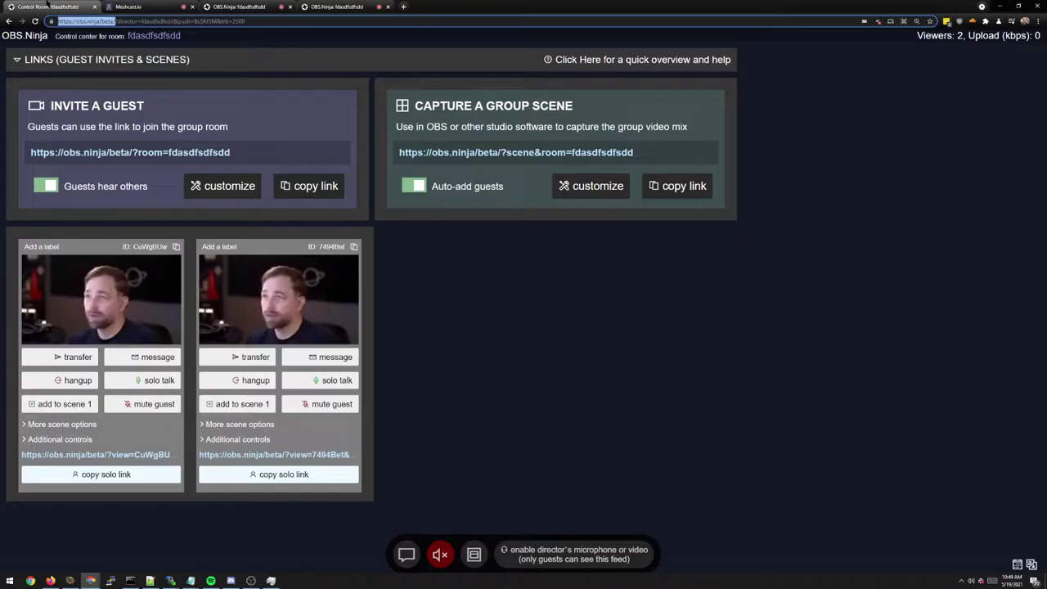
left_click(455, 331)
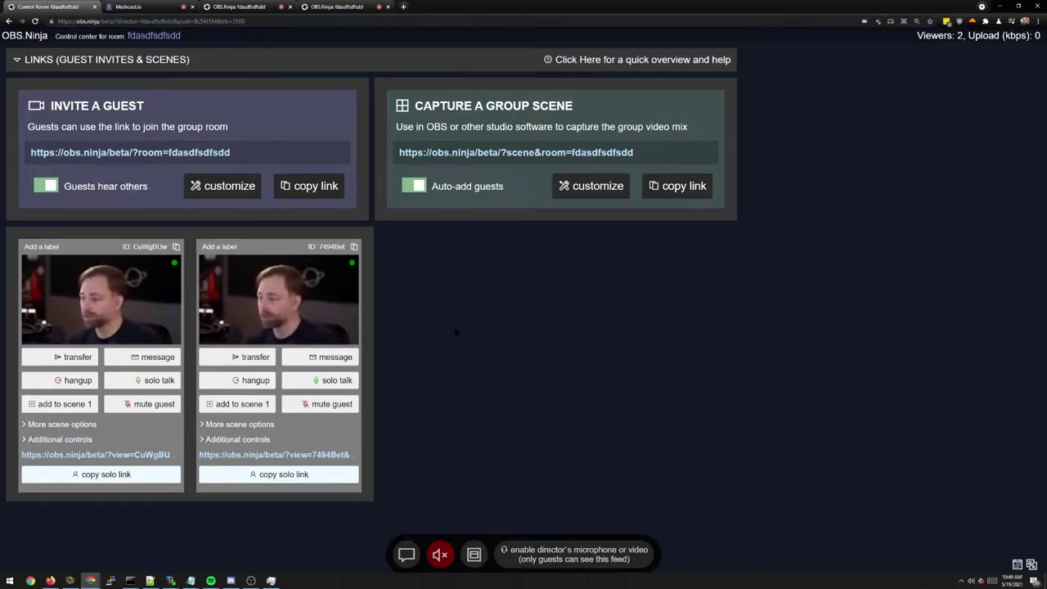
left_click(473, 554)
key("ctrl+v")
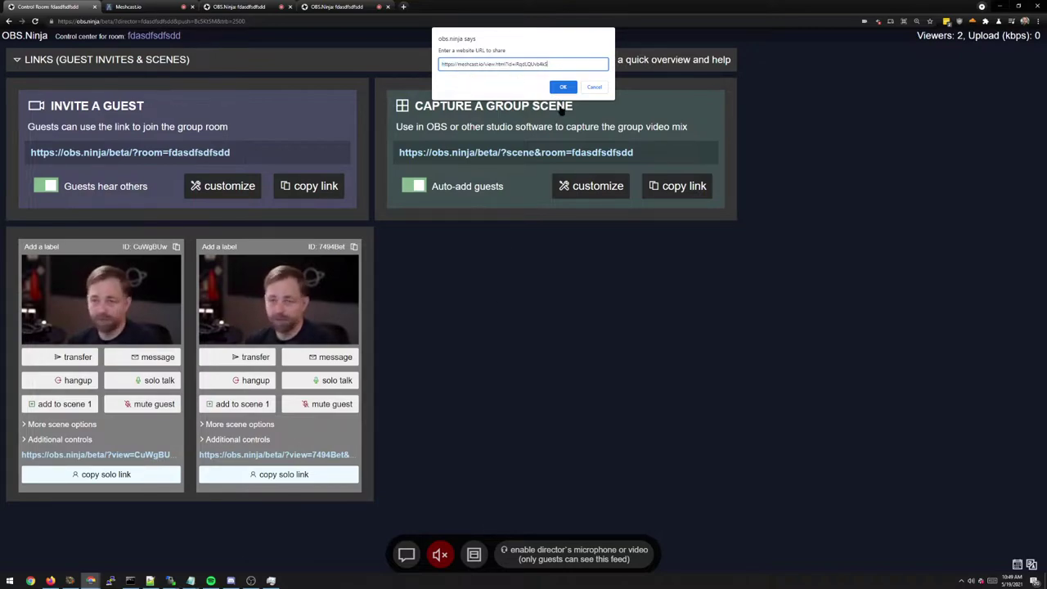
left_click(562, 87)
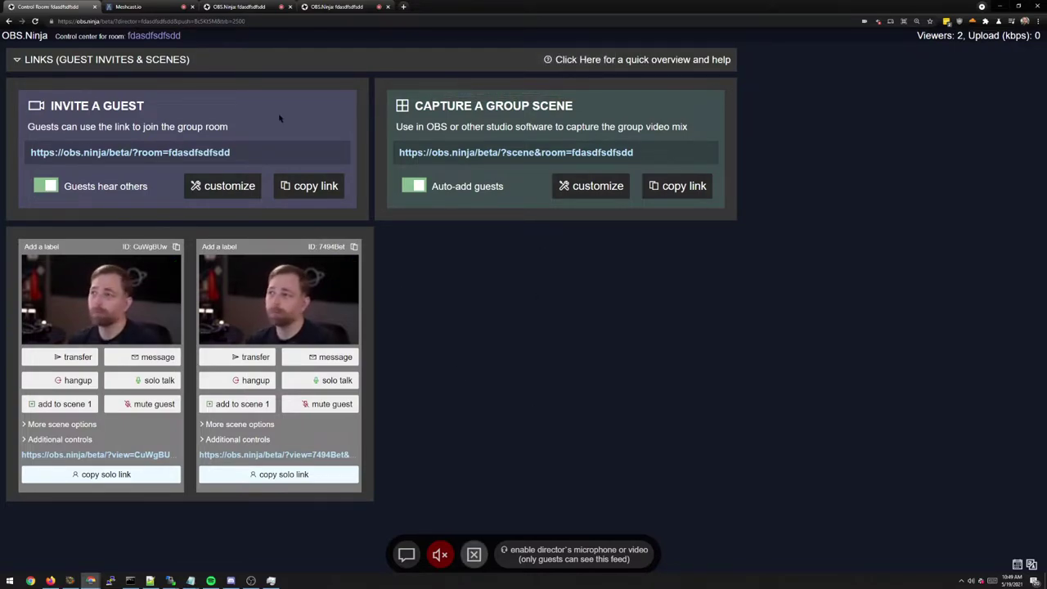
- Examine the received stream and the connection statistics in the first guest's view
key("ctrl+3")
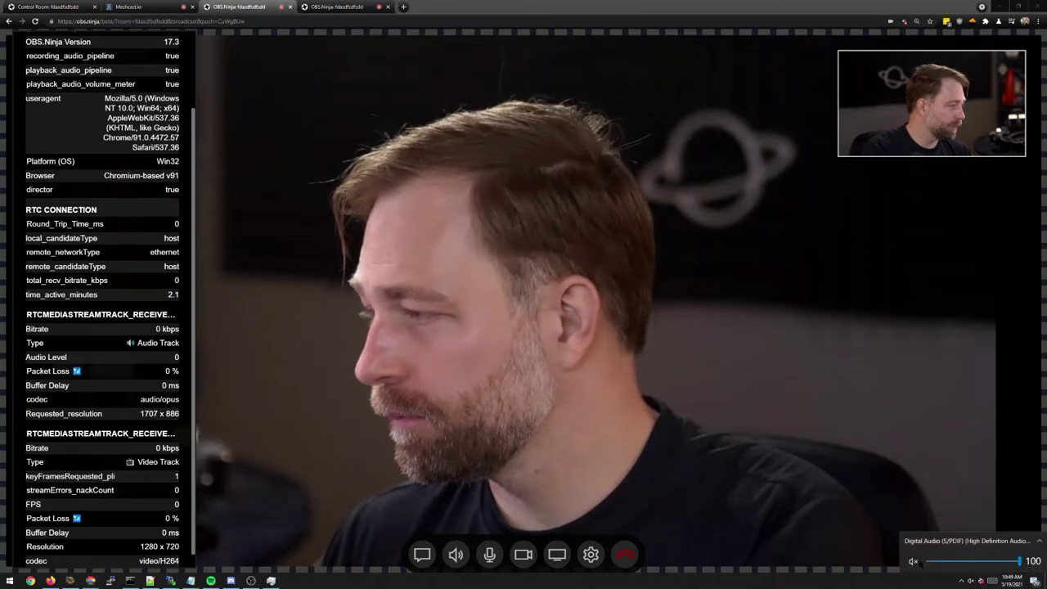
scroll(164, 98, "up", 5)
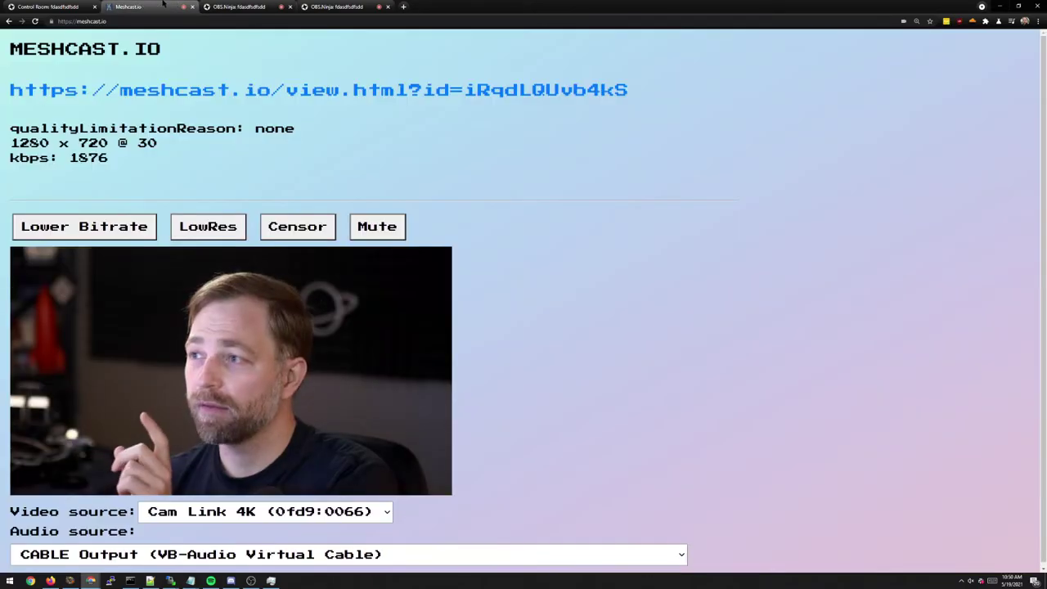
- Change the Meshcast stream's video source to OBS Virtual Camera and check the first guest's view
left_click(248, 509)
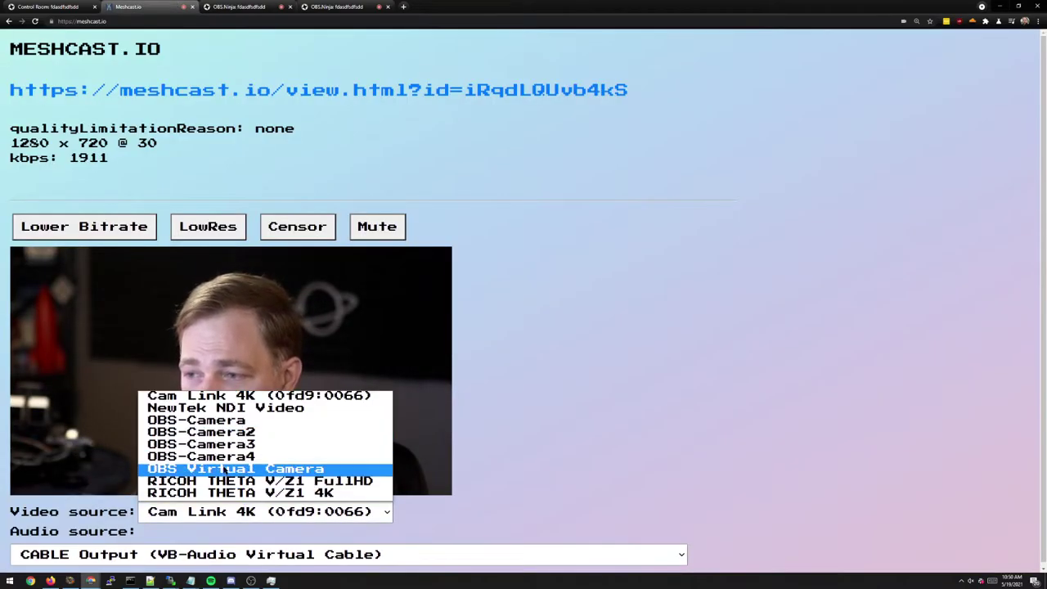
left_click(250, 466)
left_click(237, 6)
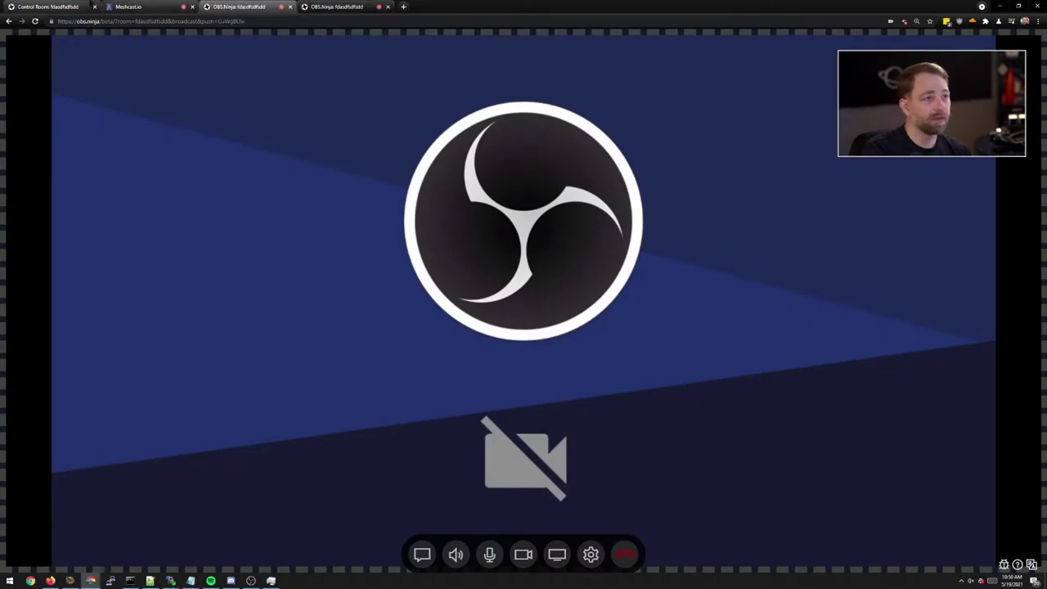
- Check the control room and the Meshcast page, and close the developer tools in the first guest's view
left_click(49, 7)
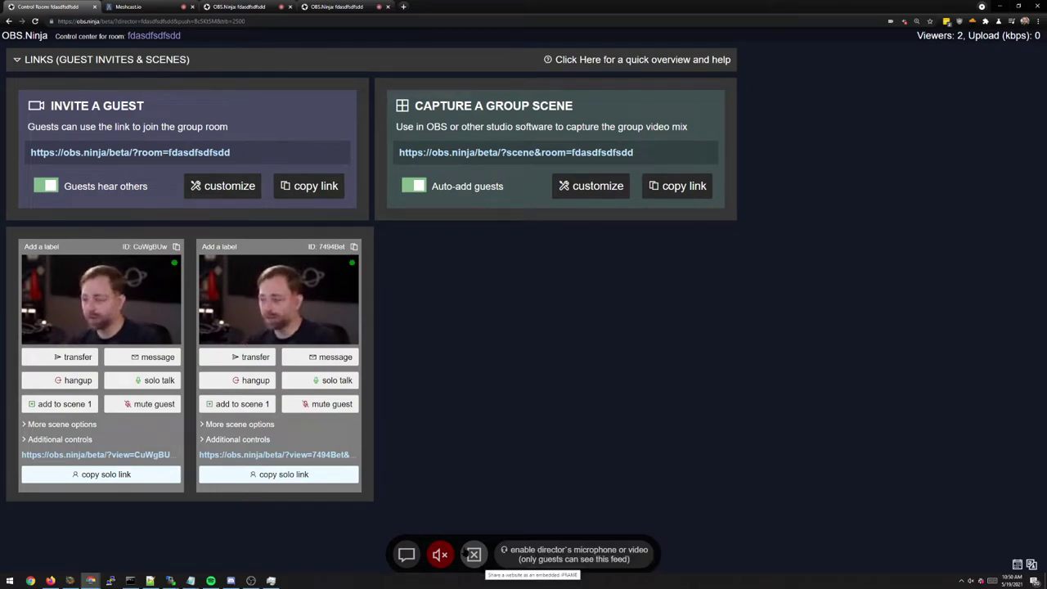
key("ctrl+3")
key("ctrl+2")
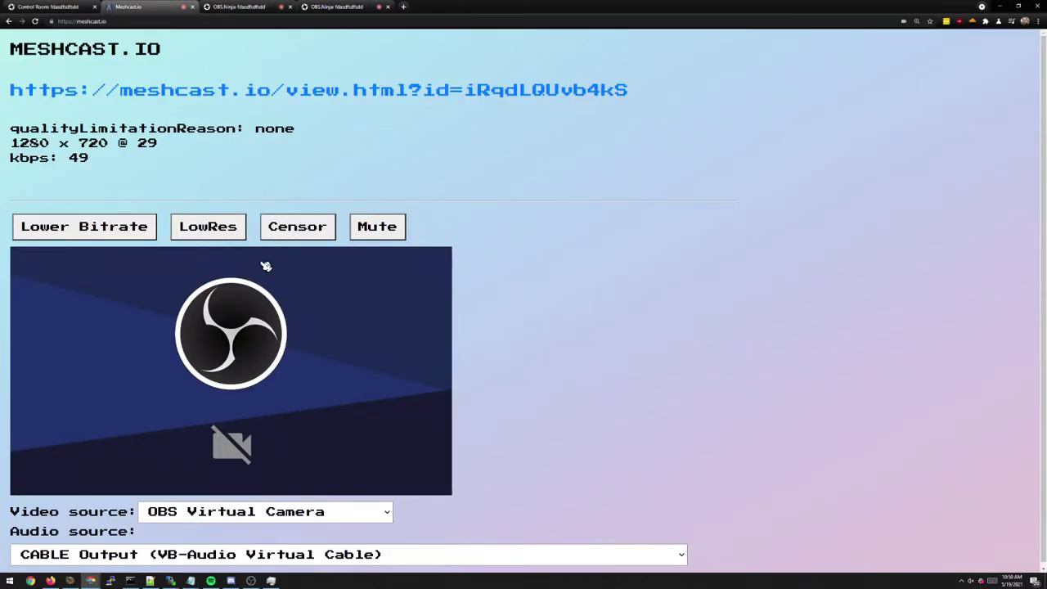
key("ctrl+3")
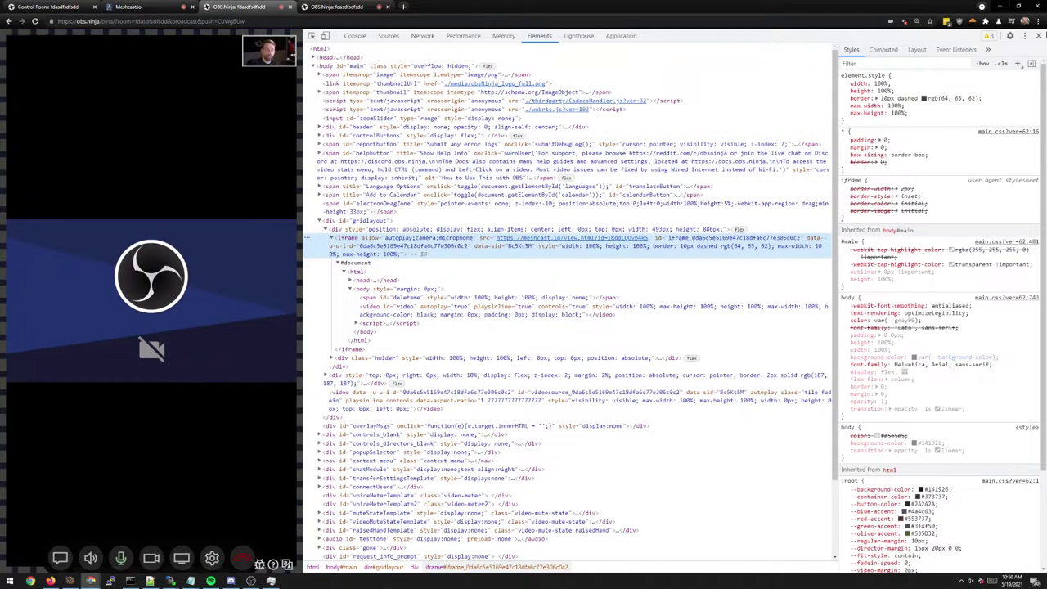
left_click(1038, 35)
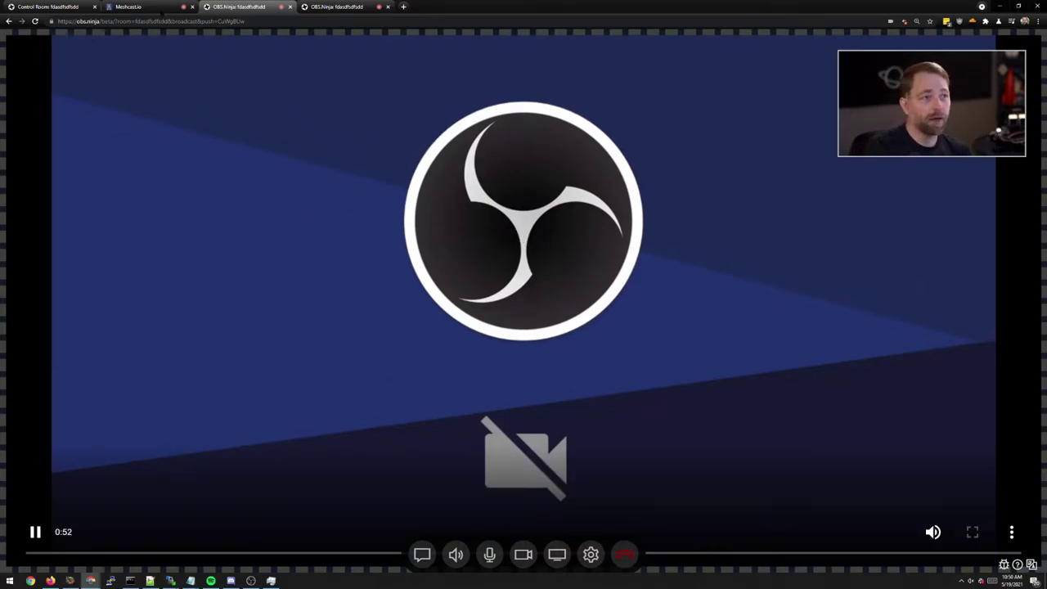
- Examine the processes' CPU and GPU usage in Task Manager while the Meshcast stream is running, and close Task Manager
left_click(139, 7)
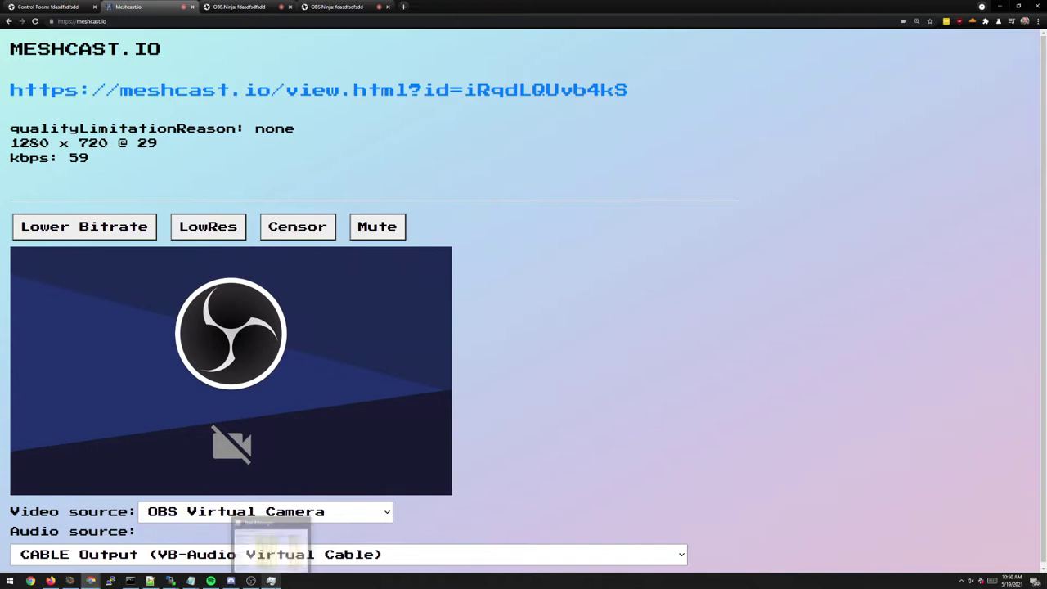
left_click(270, 581)
left_click_drag(1018, 234, 473, 217)
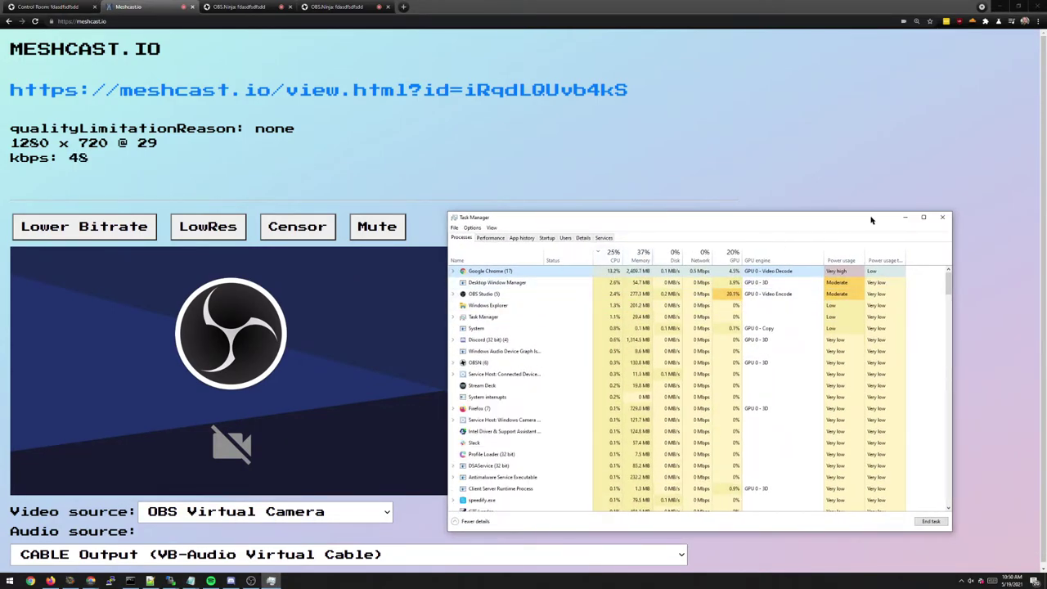
left_click(940, 218)
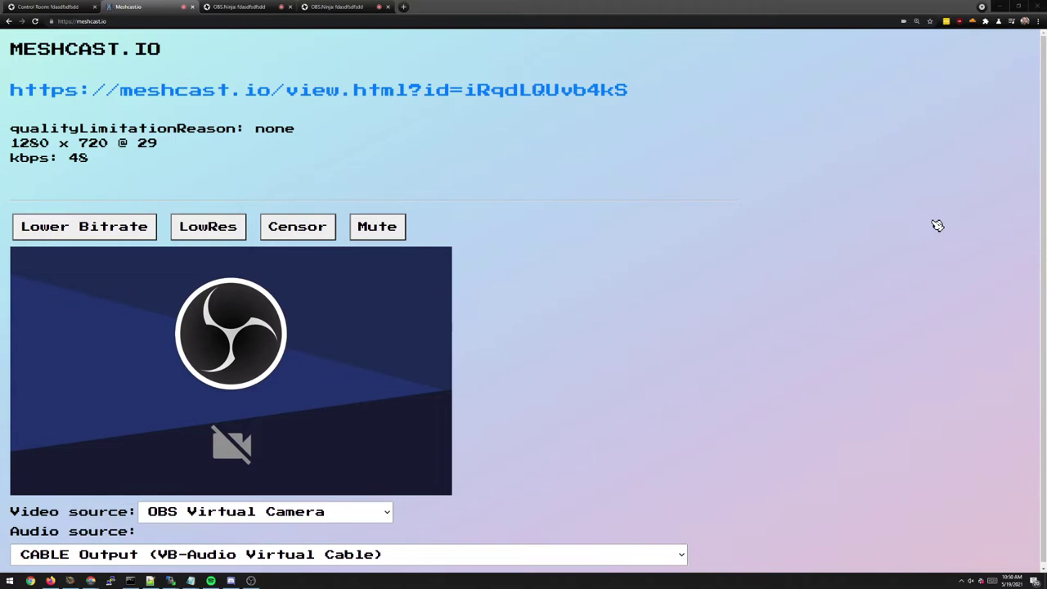
- Check the first guest's view and set the Meshcast stream's video source to Cam Link 4K
left_click(245, 7)
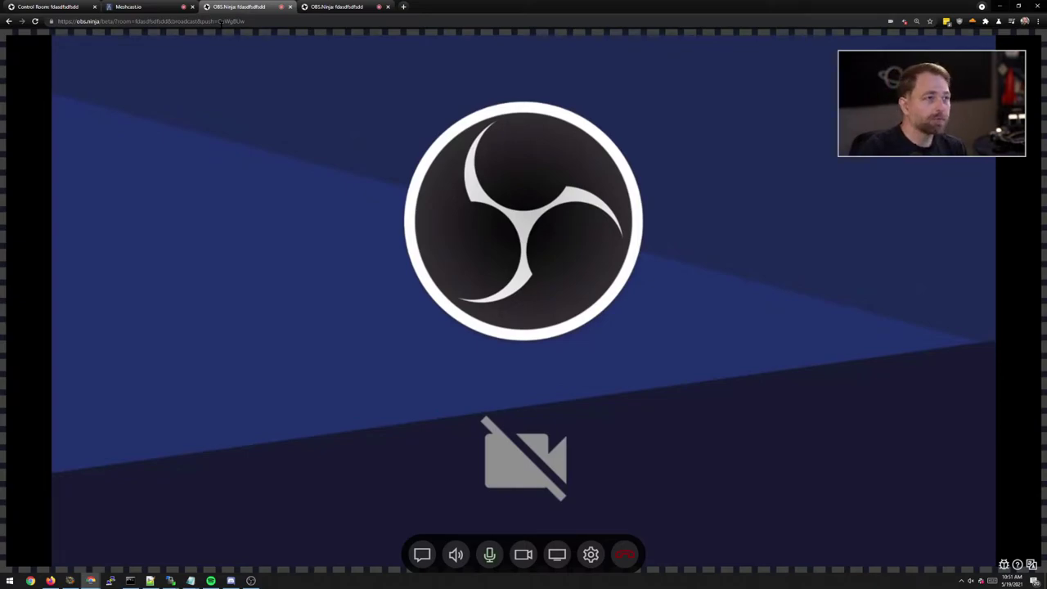
left_click(146, 6)
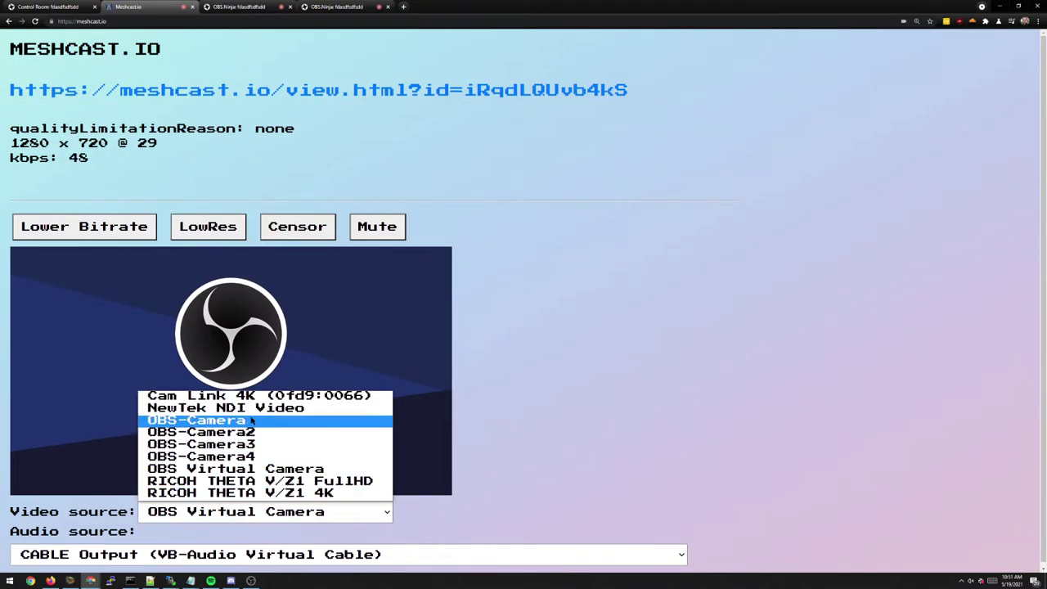
left_click(270, 395)
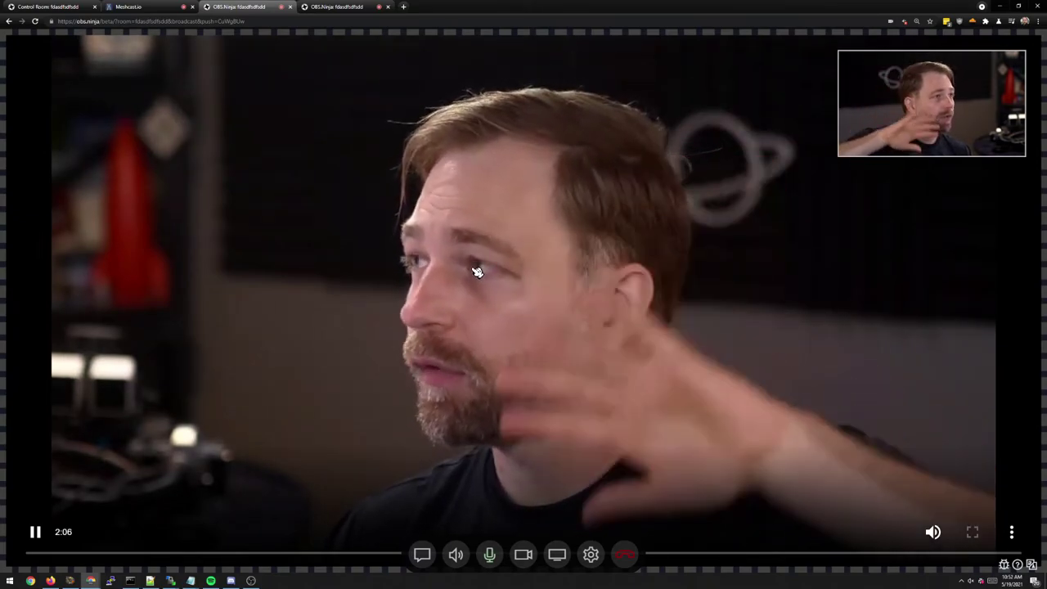
- Stop sharing the Meshcast website with the room from the control room, checking the first guest's view
key("ctrl+shift+Tab")
key("ctrl+shift+Tab")
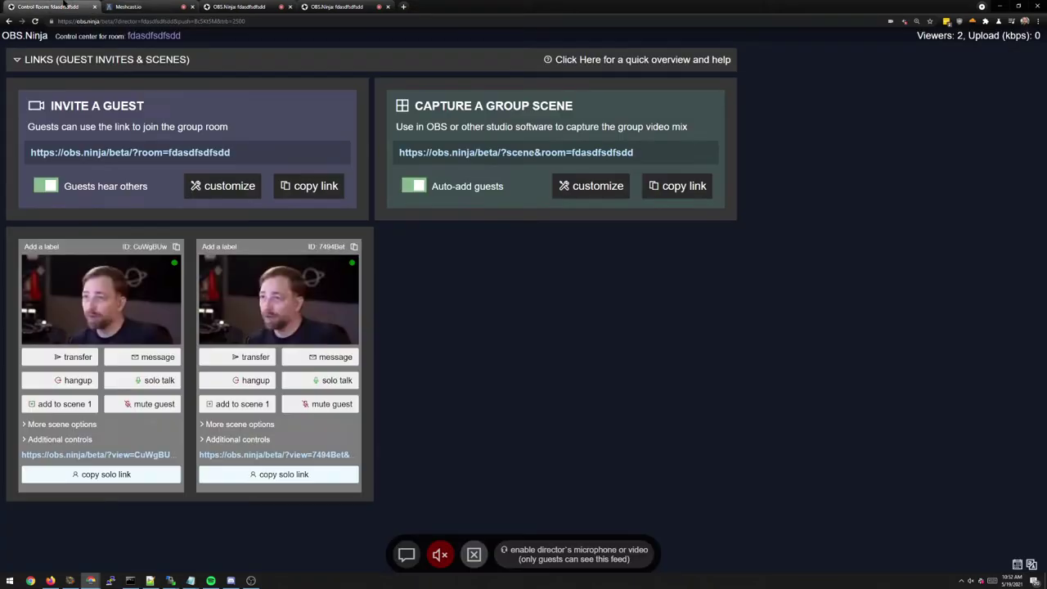
key("ctrl+Tab")
key("ctrl+Tab")
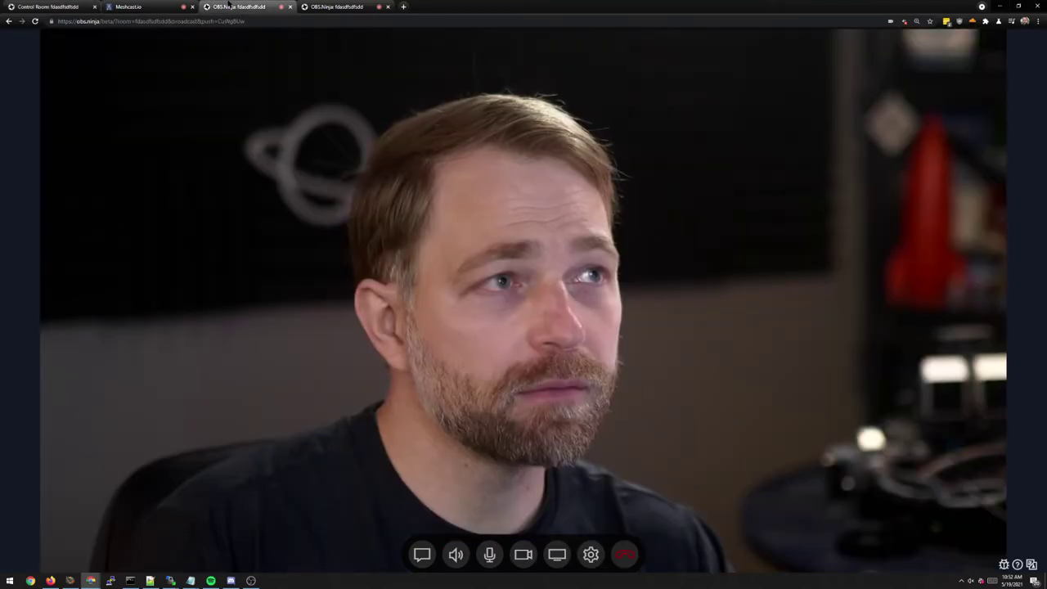
key("ctrl+shift+Tab")
key("ctrl+shift+Tab")
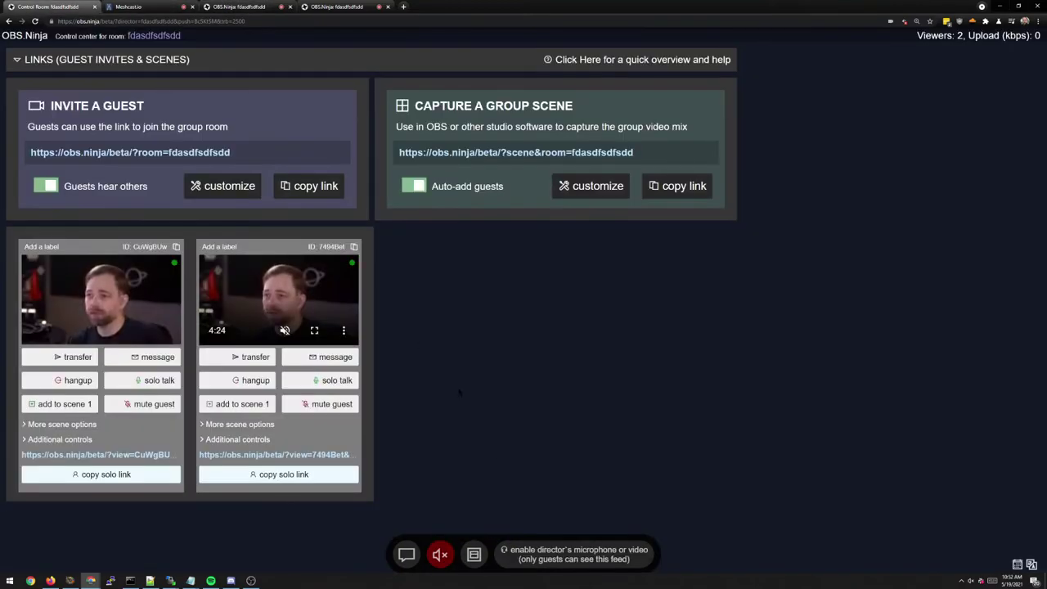
- Enable the director's microphone and video with OBS Virtual Camera as the video source, and check the first guest's view
left_click(574, 554)
left_click(912, 54)
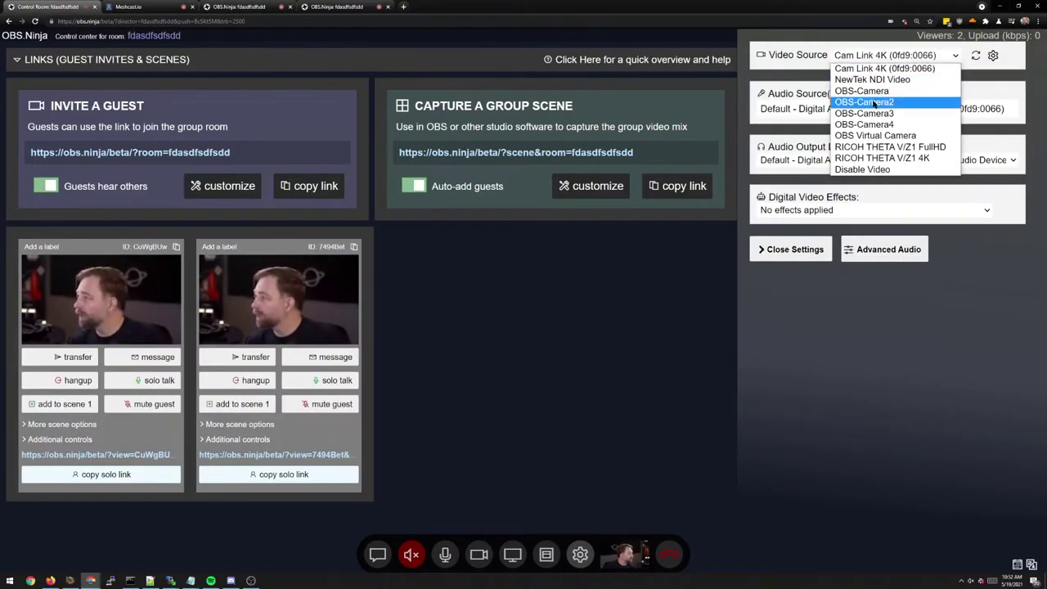
left_click(875, 135)
key("ctrl+Tab")
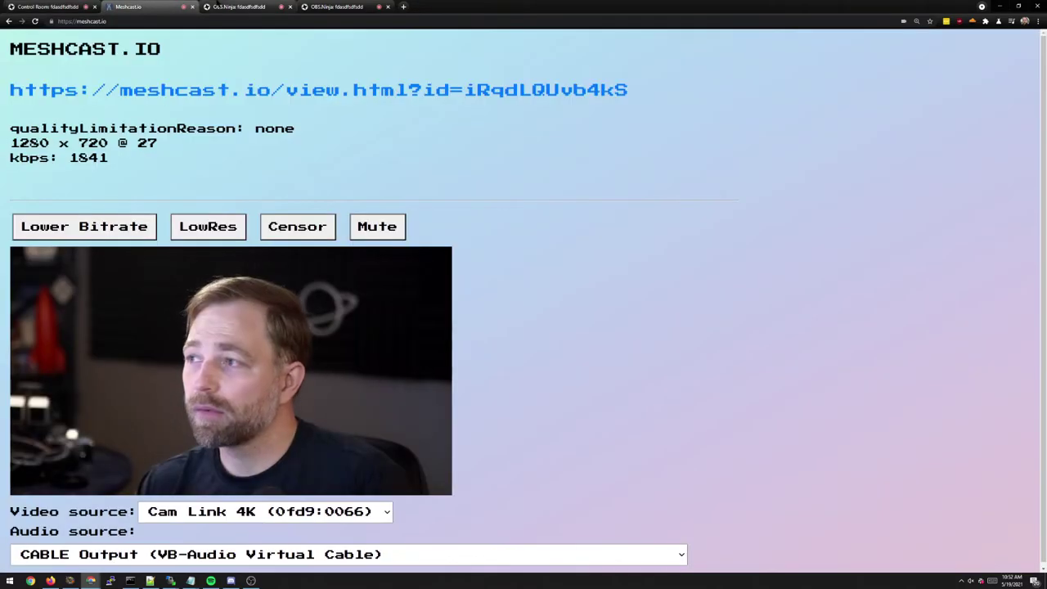
key("ctrl+Tab")
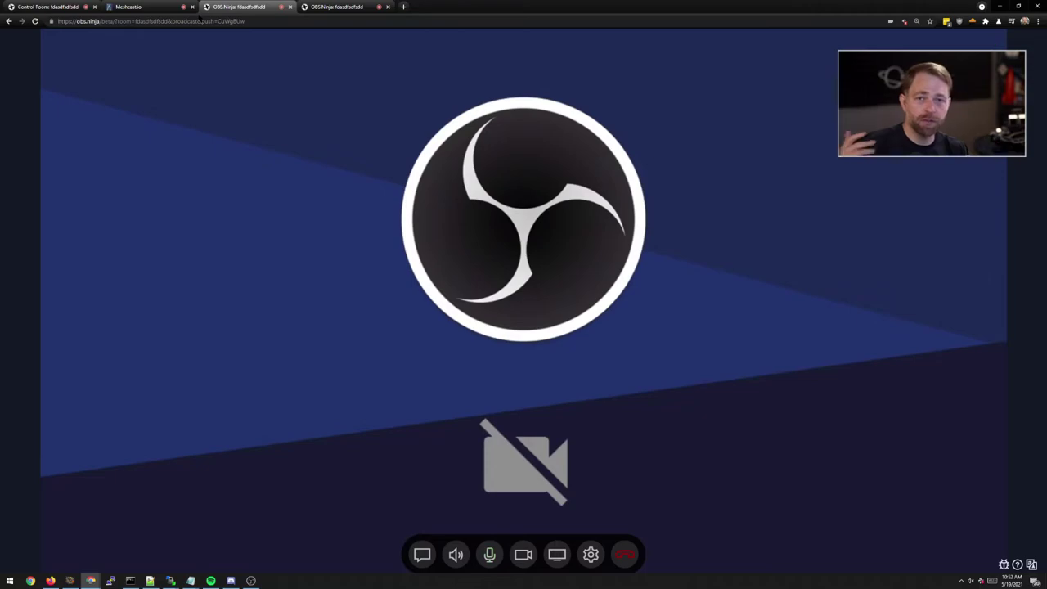
key("ctrl+1")
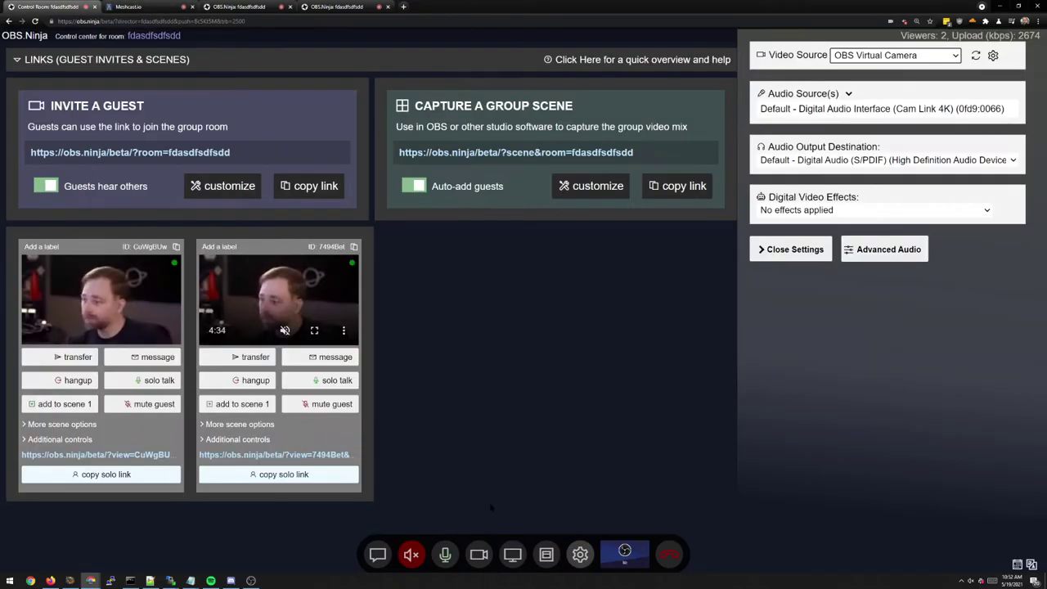
- Share the suggested YouTube video URL as a website with the room and check it in the first guest's view
left_click(547, 554)
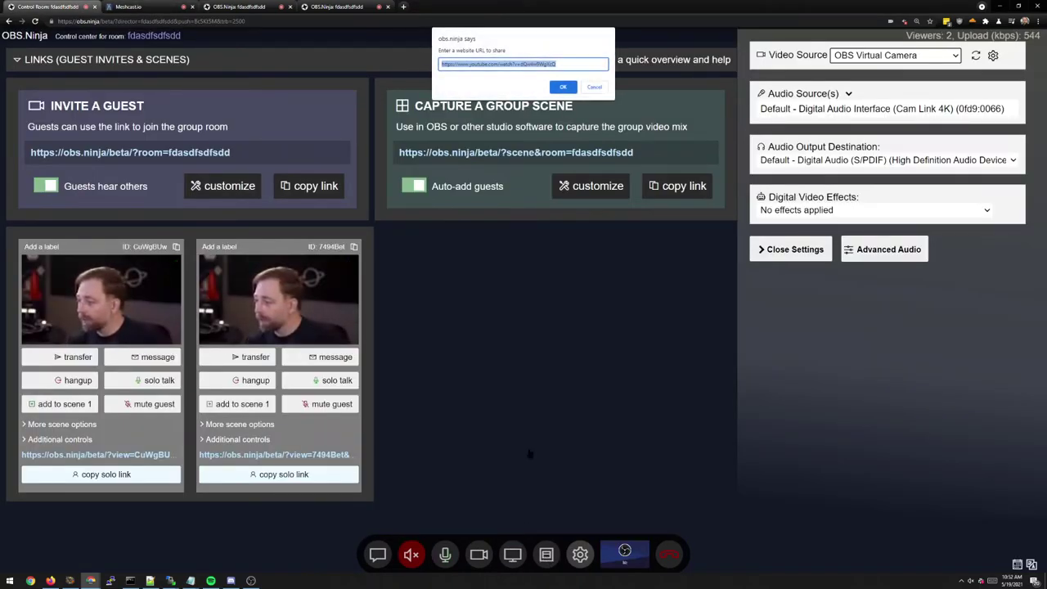
left_click(561, 86)
key("ctrl+3")
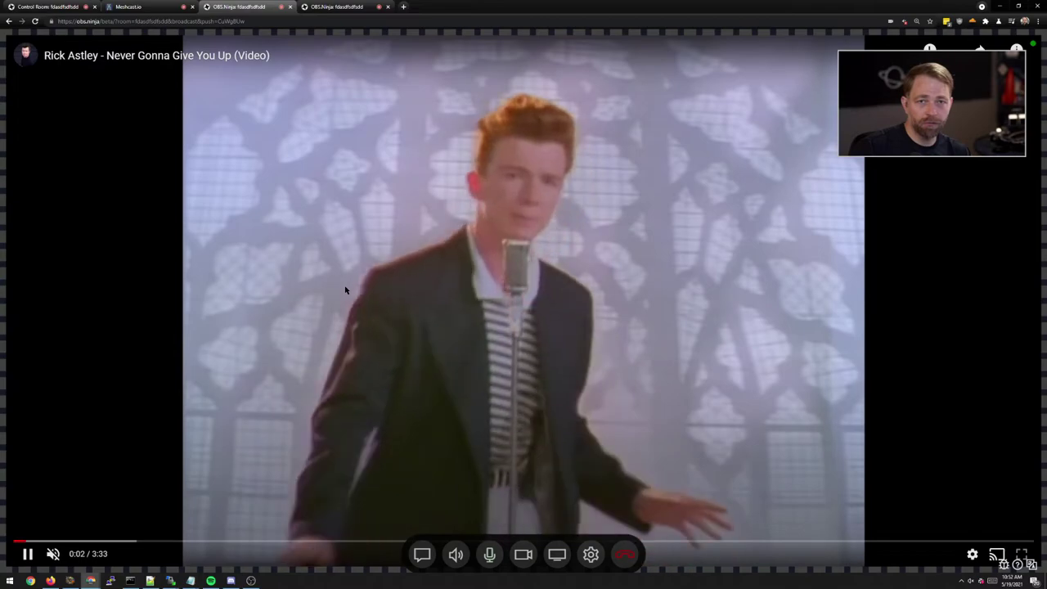
- Turn off the director's microphone and video feed in the control room and check the shared video in the first guest's view
key("ctrl+1")
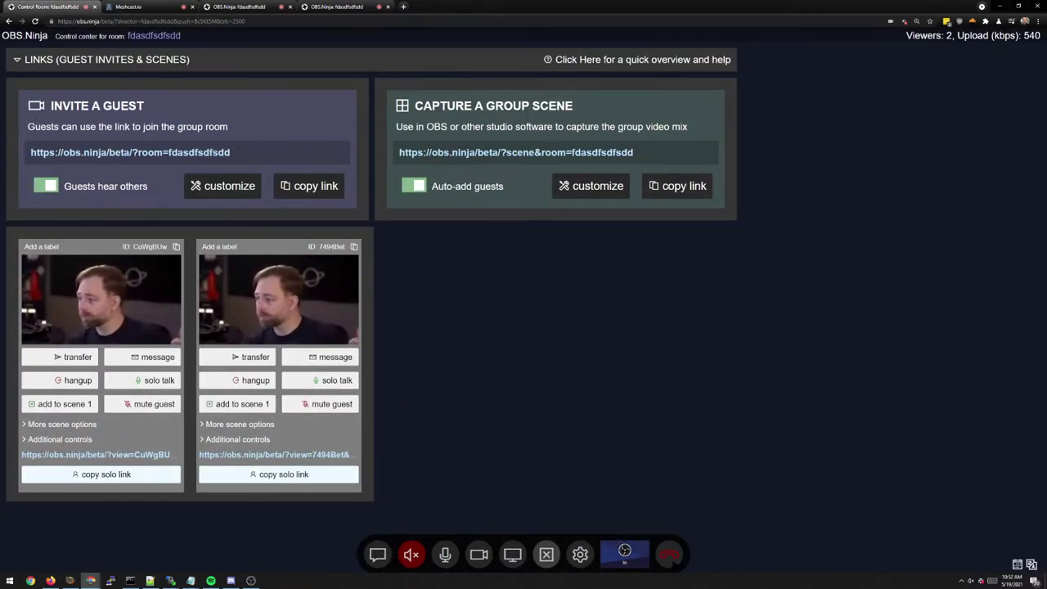
key("ctrl+3")
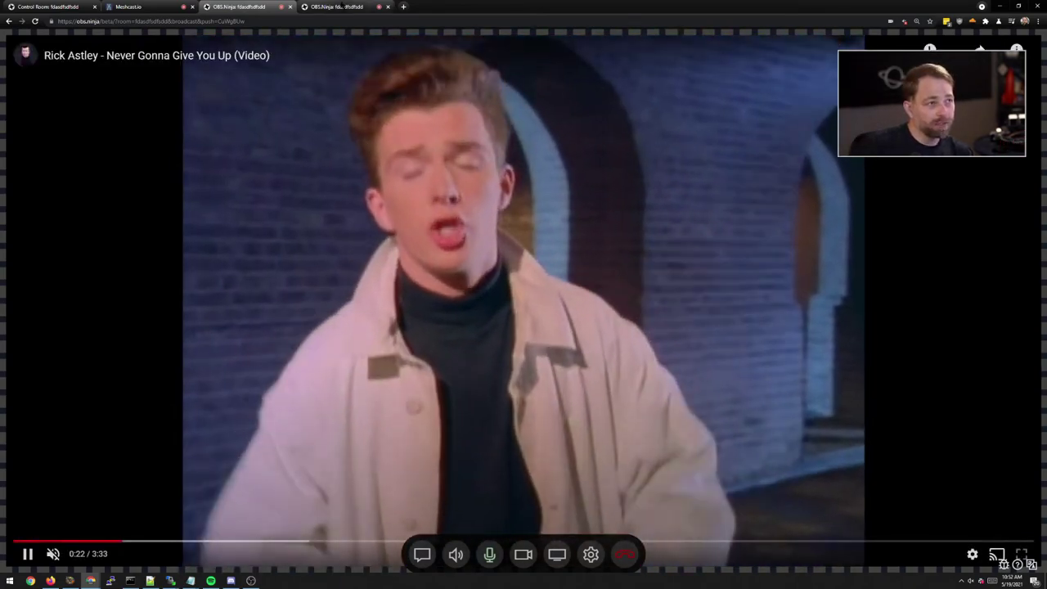
- Compare the Meshcast page, the control room and both guests' views while the YouTube video is shared with the room
key("ctrl+shift+Tab")
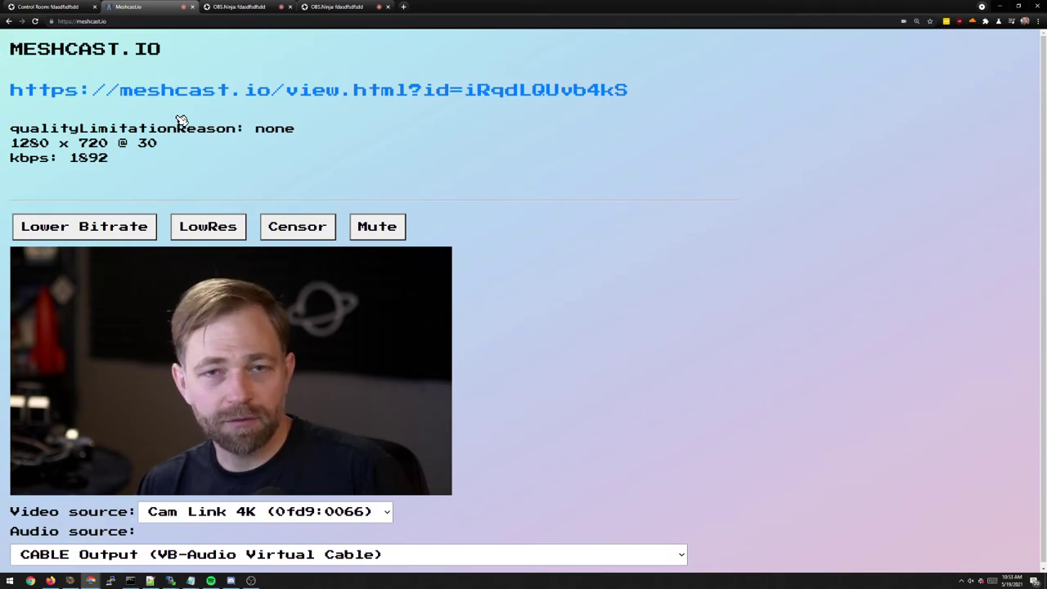
left_click(48, 6)
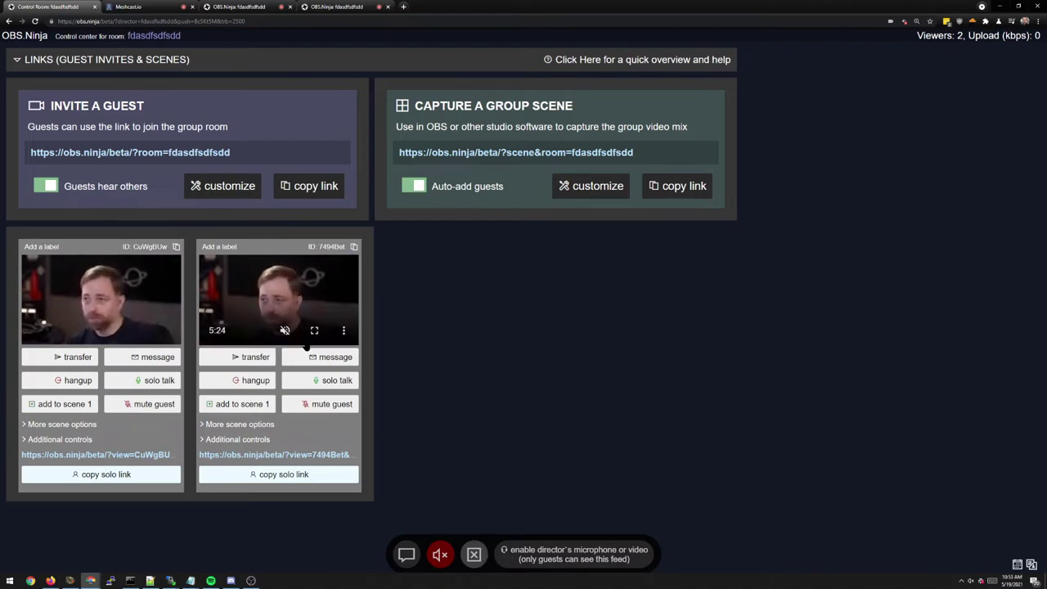
key("ctrl+Tab")
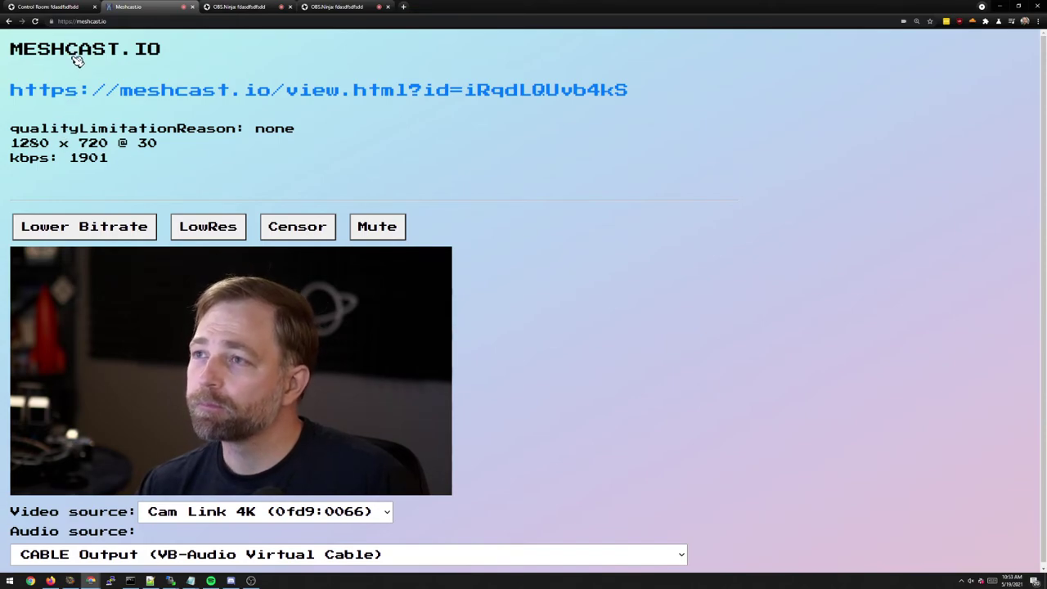
left_click(52, 7)
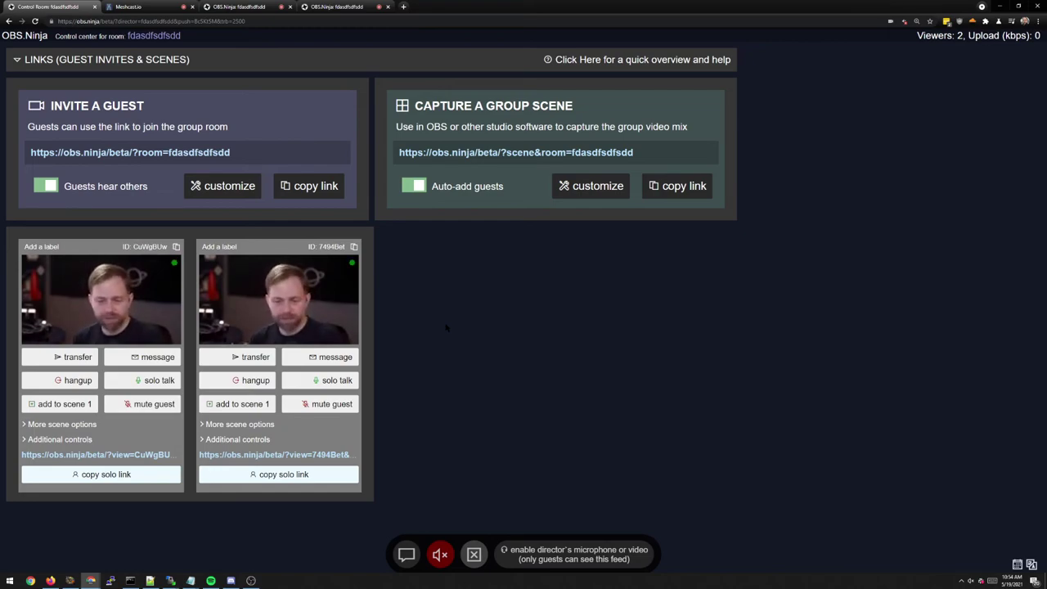
left_click(141, 7)
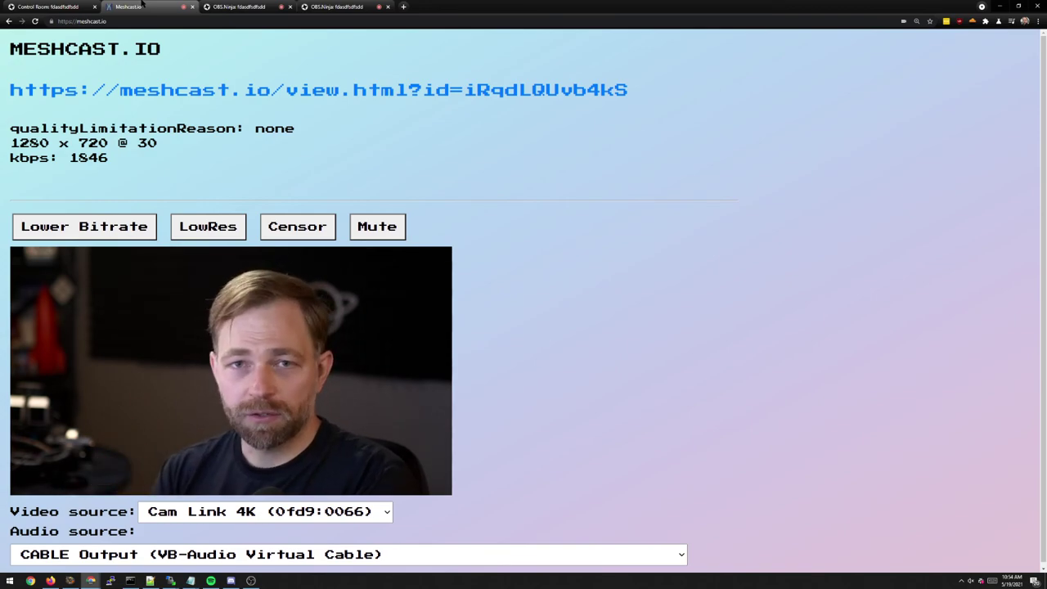
left_click(239, 7)
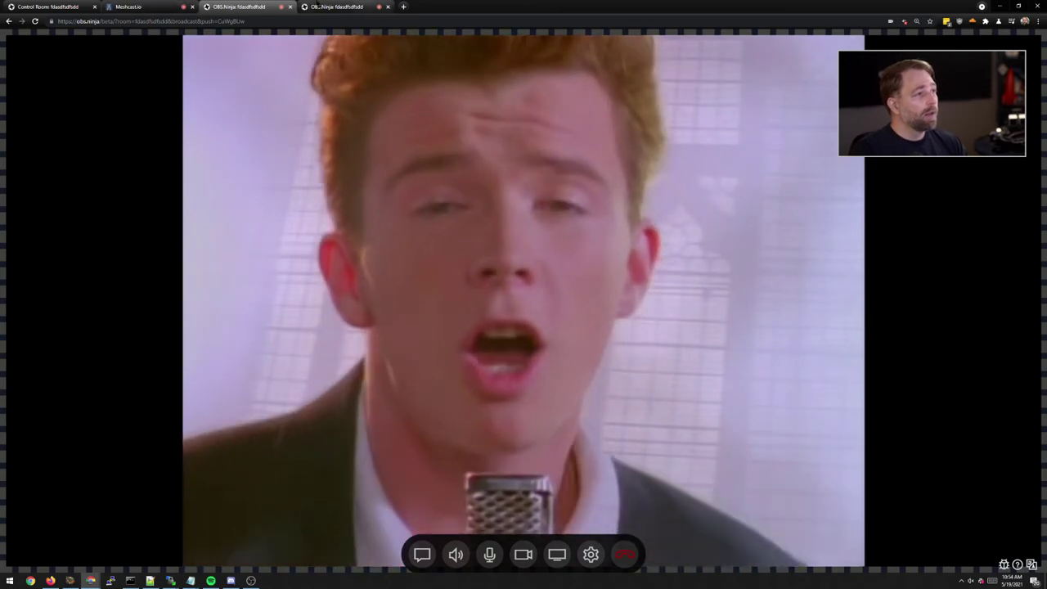
left_click(351, 6)
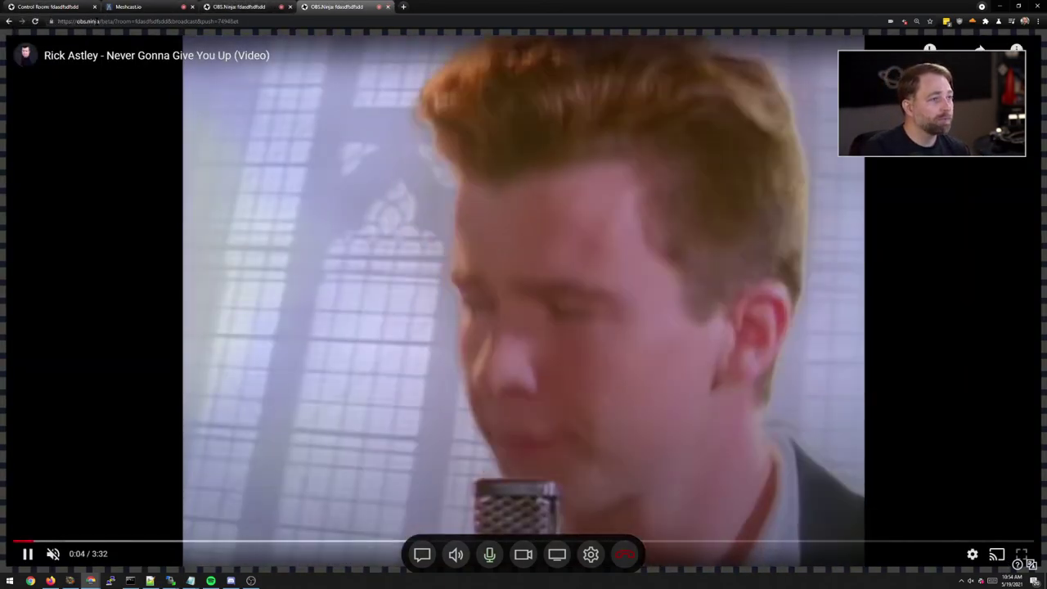
left_click(47, 6)
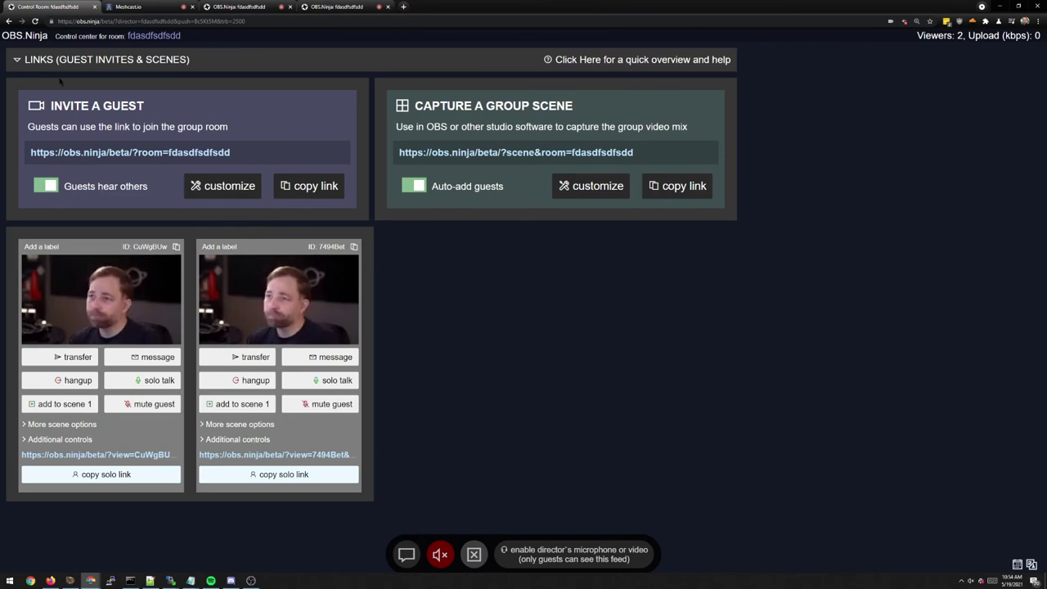